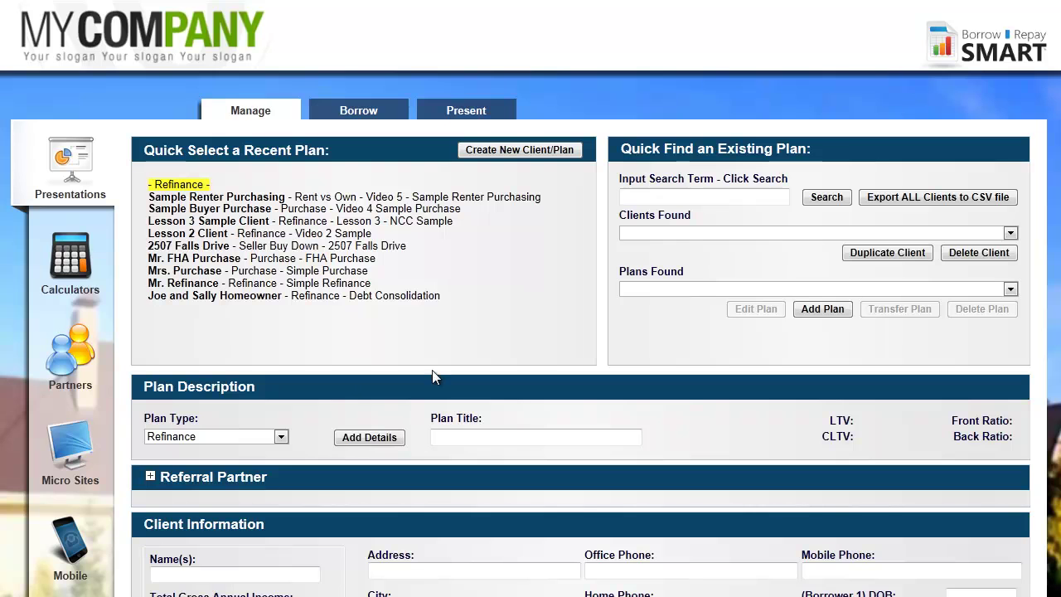
- Set the plan type to Open House Flyer with the (Property) Flyer variant
{"action": "left_click", "coordinate": [281, 437]}
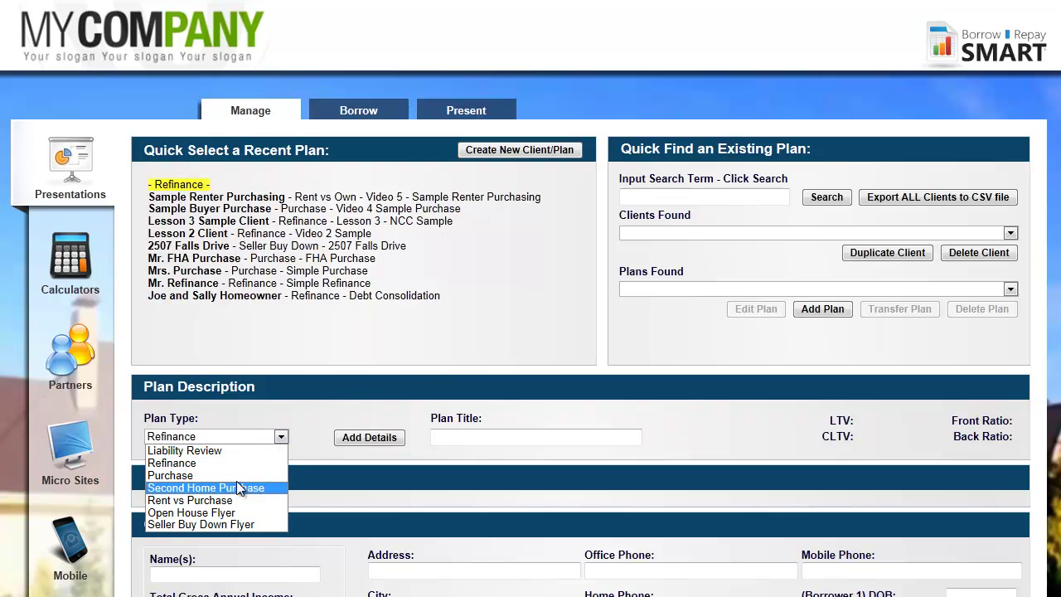
{"action": "left_click", "coordinate": [231, 515]}
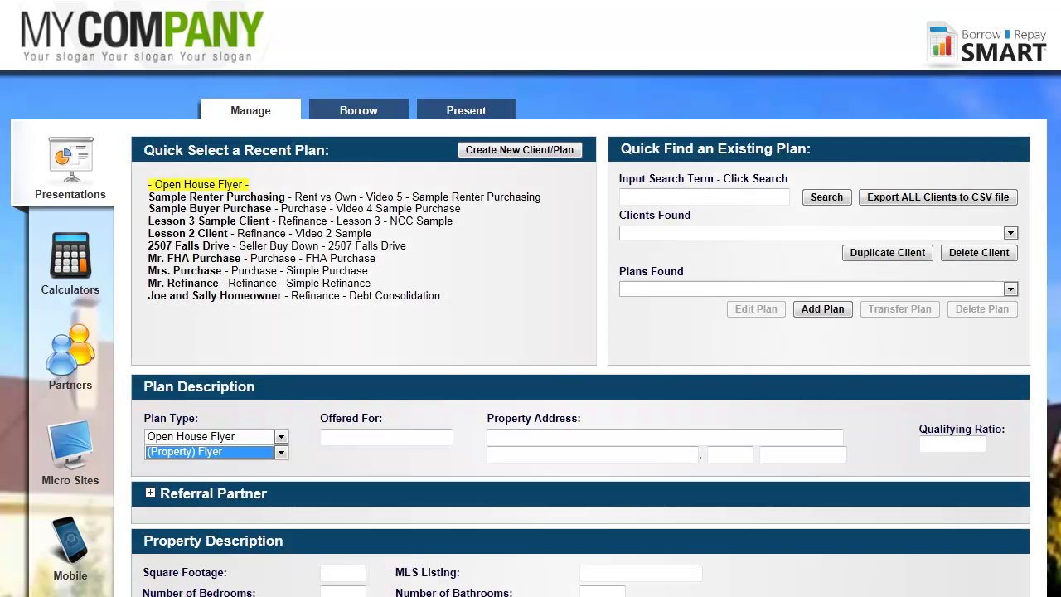
{"action": "scroll", "coordinate": [953, 531], "scroll_direction": "down", "scroll_amount": 1}
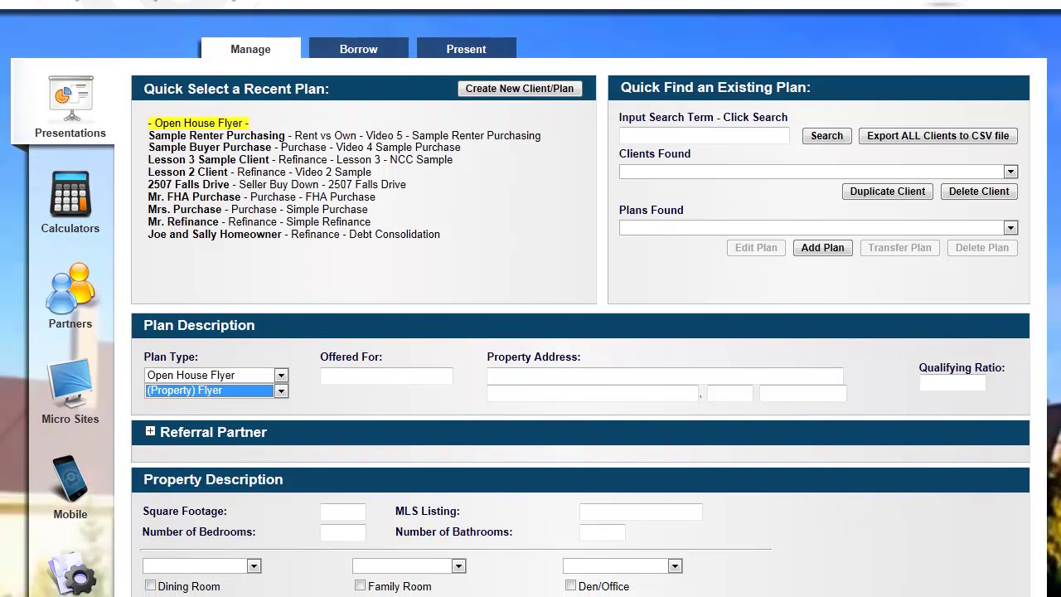
{"action": "scroll", "coordinate": [953, 531], "scroll_direction": "down", "scroll_amount": 1}
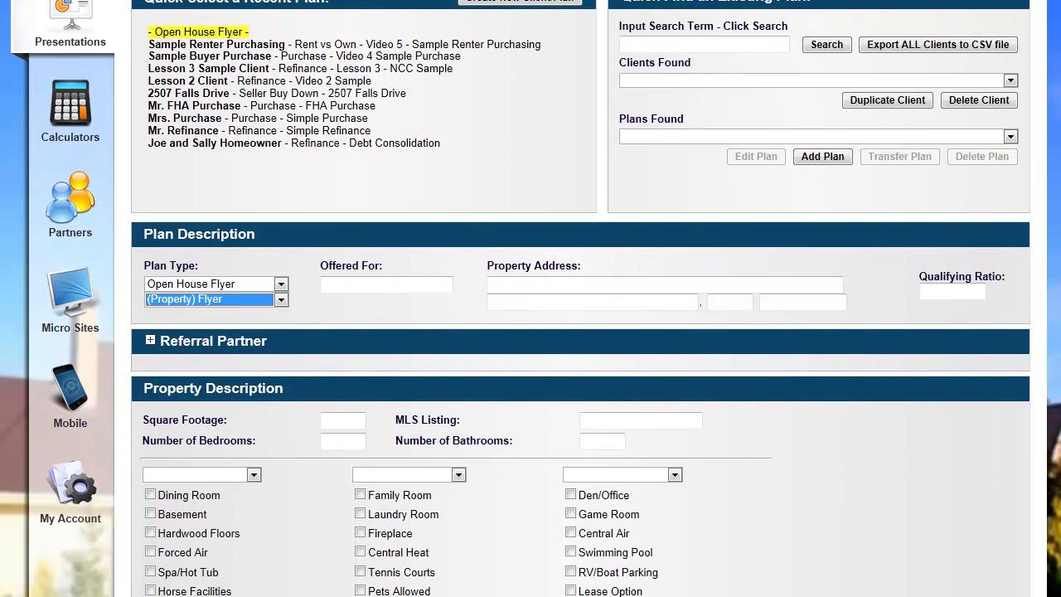
{"action": "left_click", "coordinate": [232, 291]}
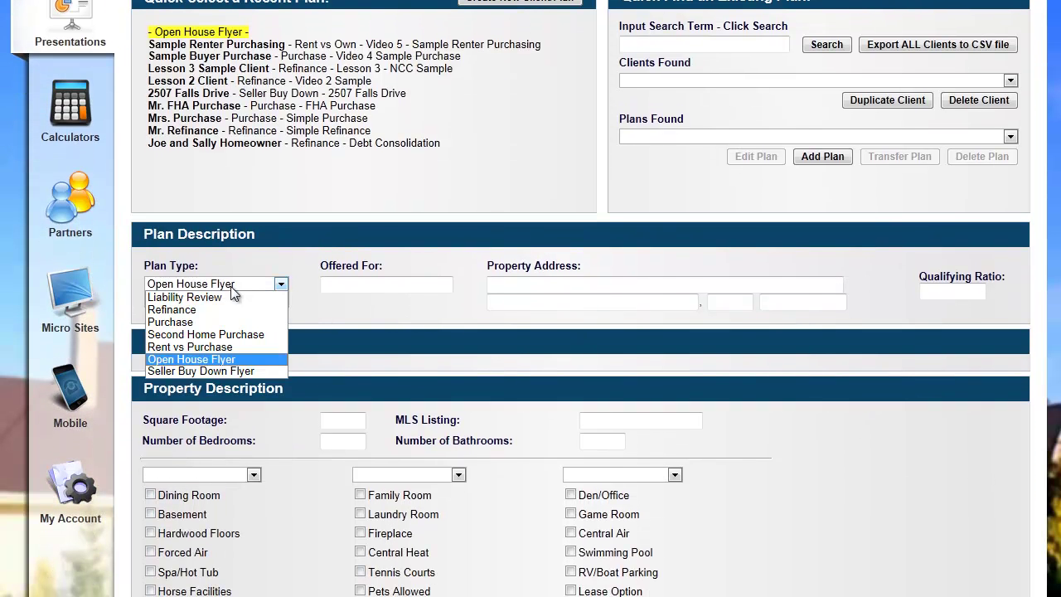
{"action": "left_click", "coordinate": [228, 363]}
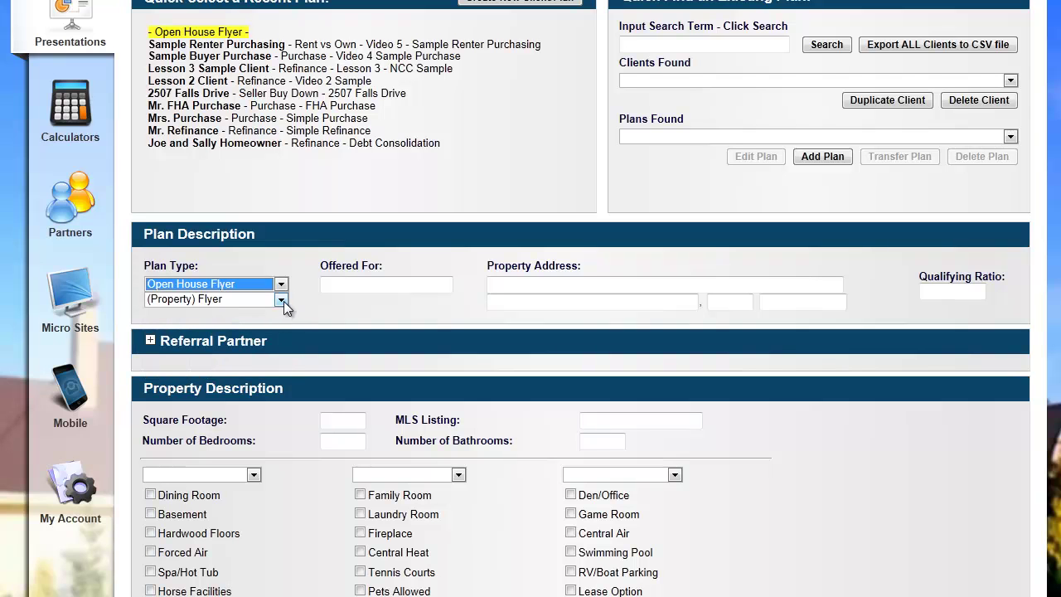
{"action": "left_click", "coordinate": [213, 302]}
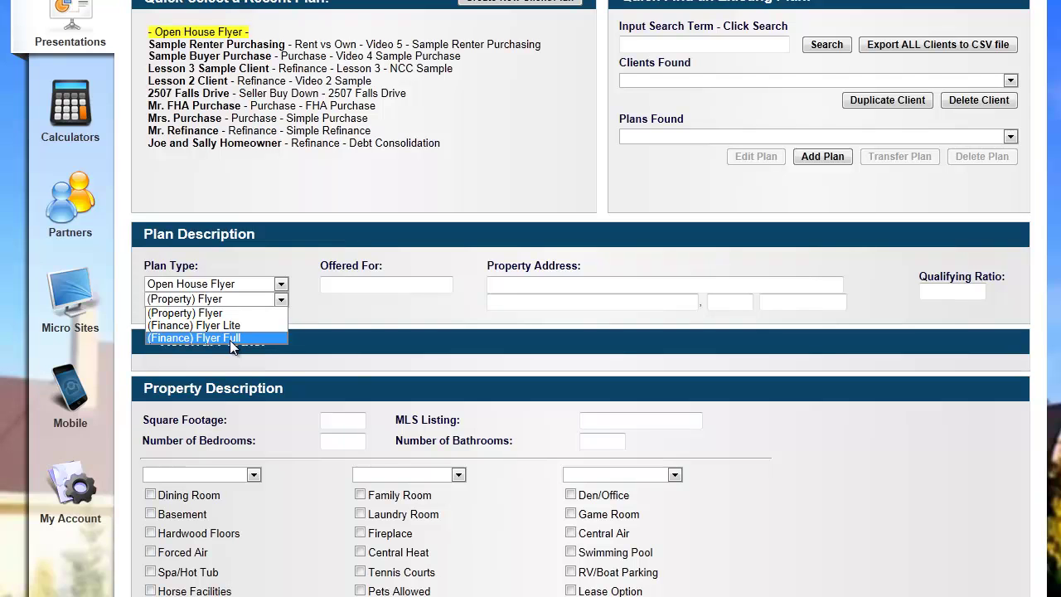
{"action": "left_click", "coordinate": [217, 314]}
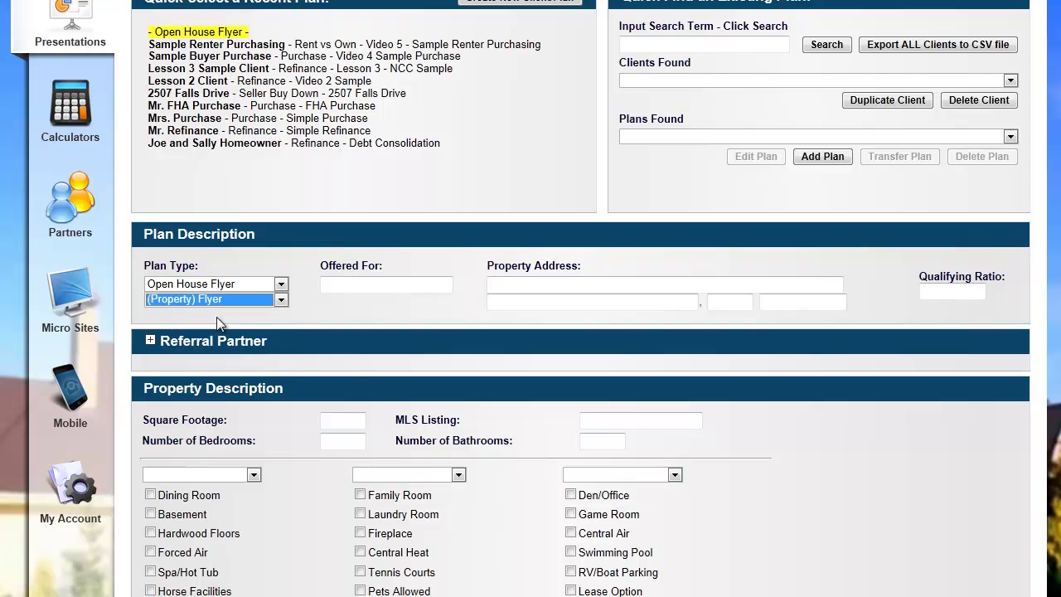
- Set the property's offered price to $300,000 in the plan description
{"action": "left_click", "coordinate": [386, 285]}
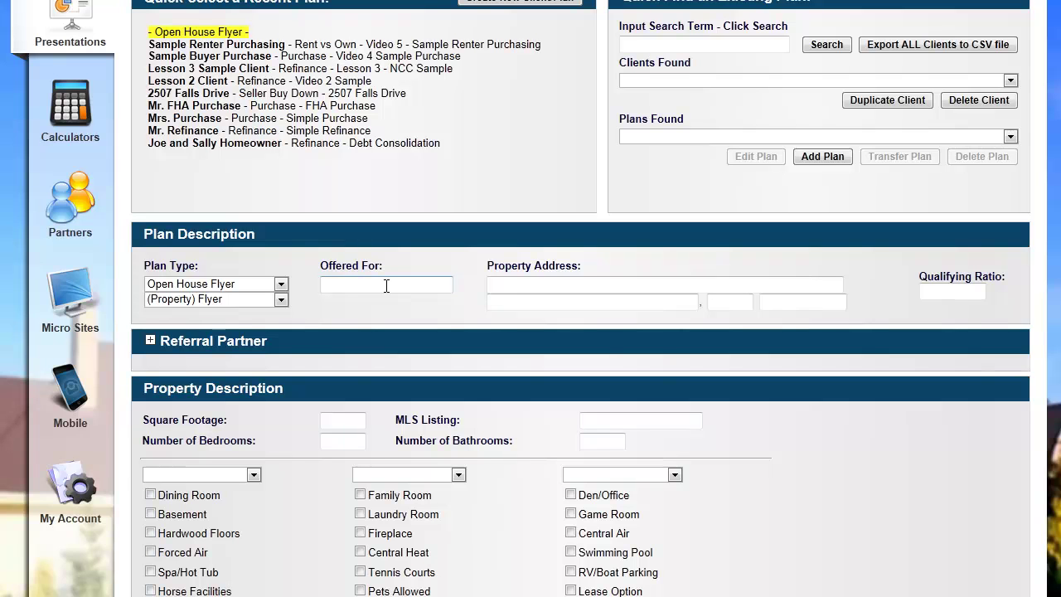
{"action": "type", "text": "$300000"}
{"action": "key", "text": "Tab"}
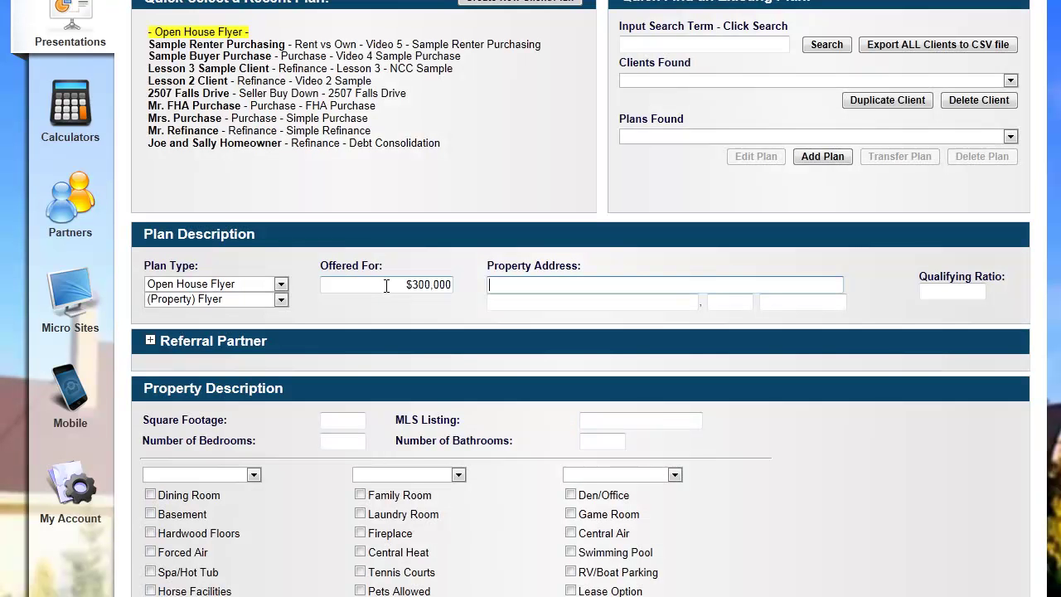
- Enter the property's street address, city, state and zip code in the plan description
{"action": "type", "text": "123 Easy Street"}
{"action": "key", "text": "Tab"}
{"action": "type", "text": "Chapel Hill"}
{"action": "key", "text": "Tab"}
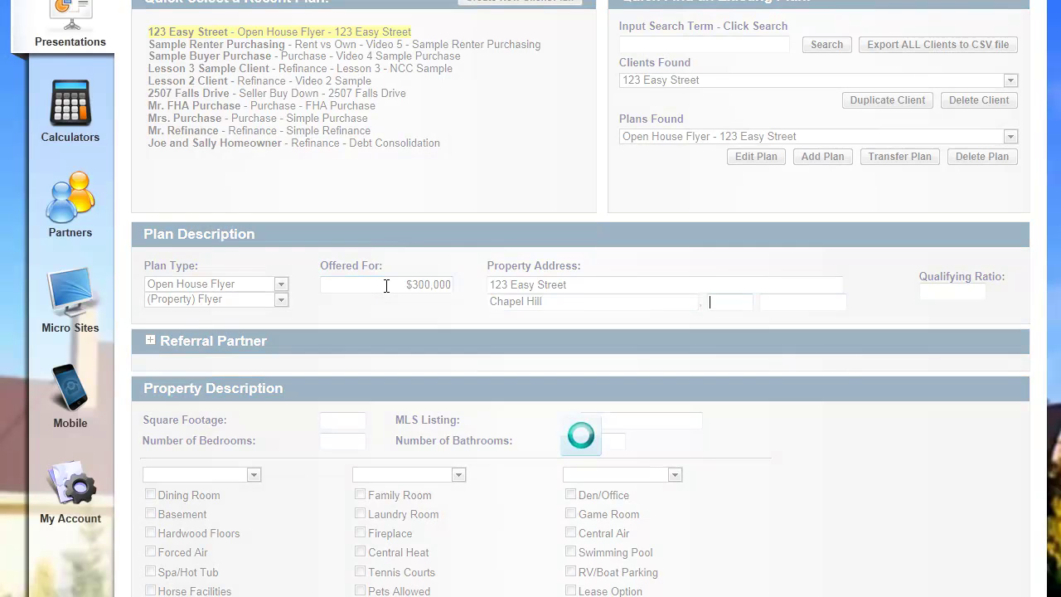
{"action": "type", "text": "NC"}
{"action": "key", "text": "Tab"}
{"action": "type", "text": "27514"}
{"action": "key", "text": "Tab"}
{"action": "left_click", "coordinate": [386, 285]}
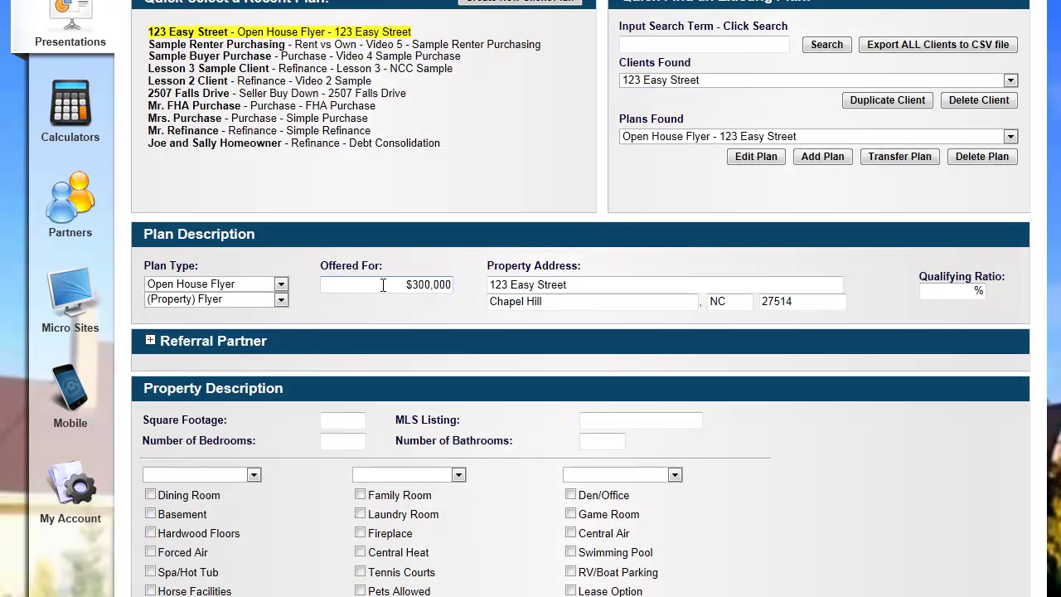
- Set the qualifying ratio to 35% and choose the sample realtor as the plan's referral partner
{"action": "left_click", "coordinate": [976, 290]}
{"action": "type", "text": "35"}
{"action": "key", "text": "Tab"}
{"action": "left_click", "coordinate": [151, 339]}
{"action": "left_click", "coordinate": [575, 374]}
{"action": "left_click", "coordinate": [574, 399]}
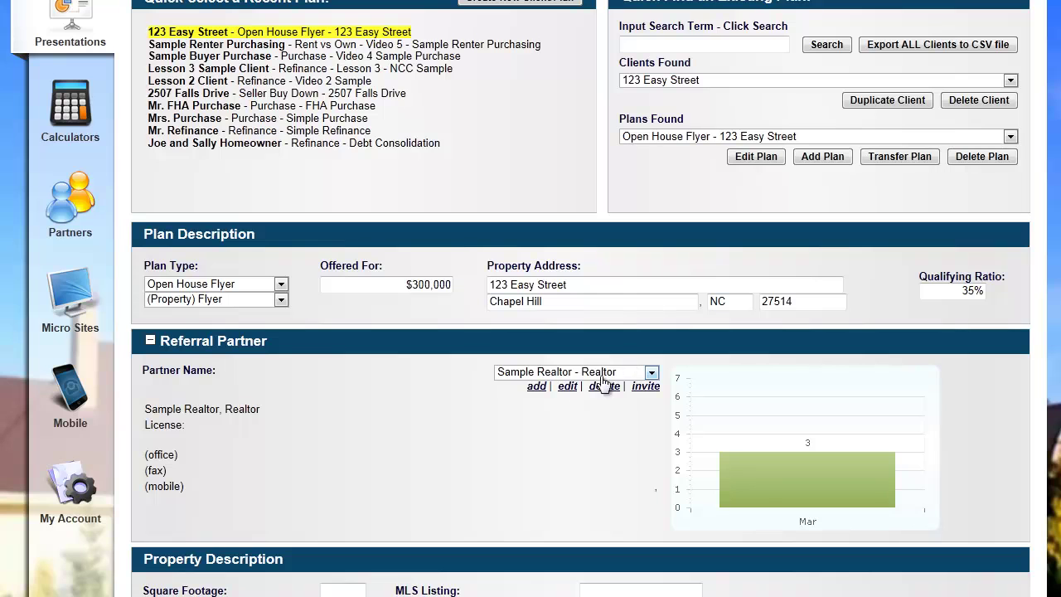
- Edit the referral partner's profile with the CRM certification, license number, contact and company details, photo and company logo, and save it
{"action": "left_click", "coordinate": [567, 386]}
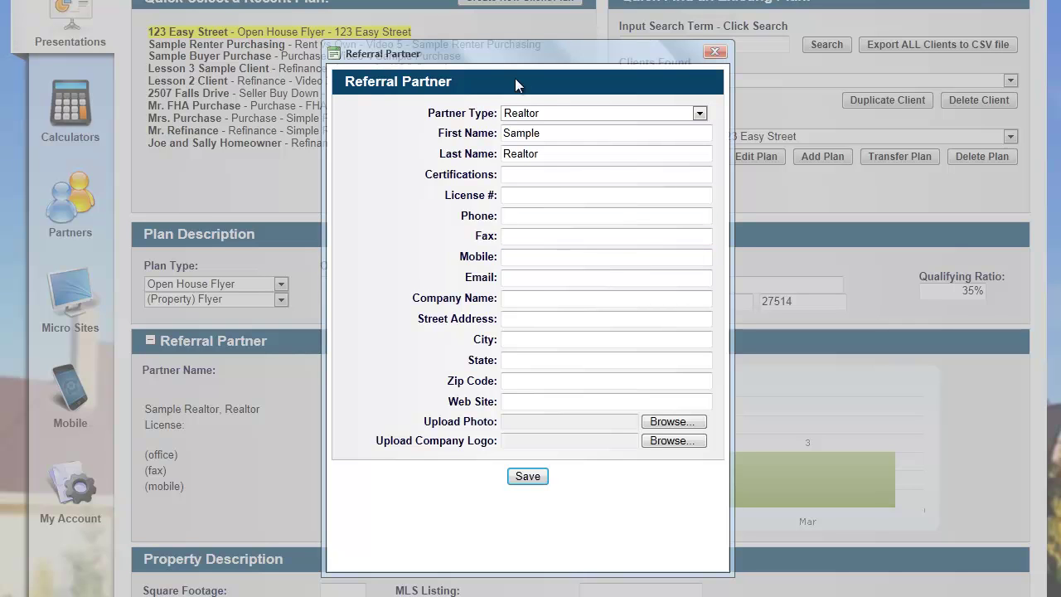
{"action": "left_click_drag", "start_coordinate": [516, 50], "coordinate": [526, 12]}
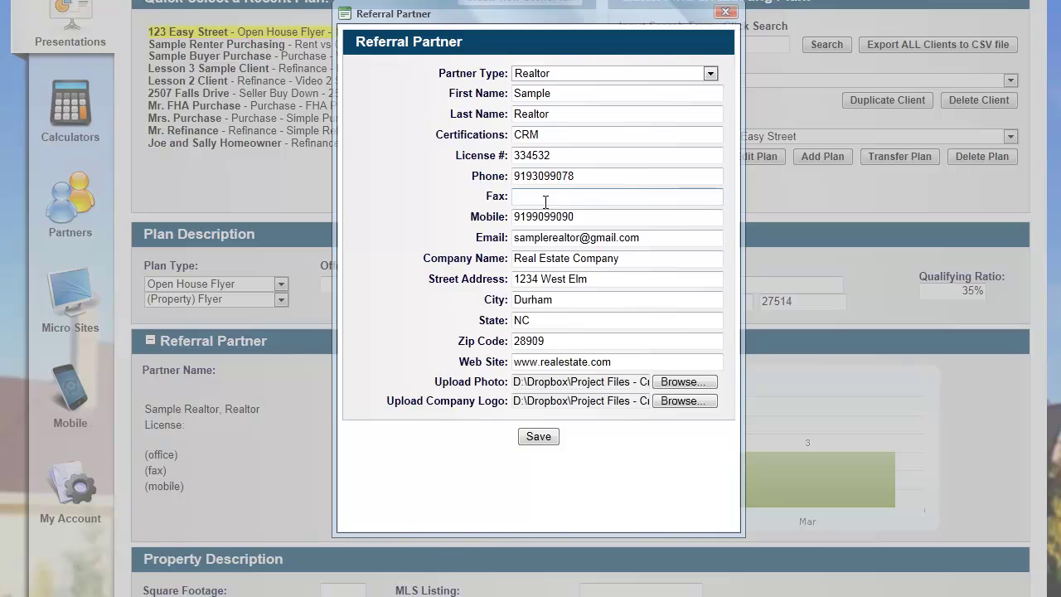
{"action": "left_click_drag", "start_coordinate": [562, 155], "coordinate": [496, 156]}
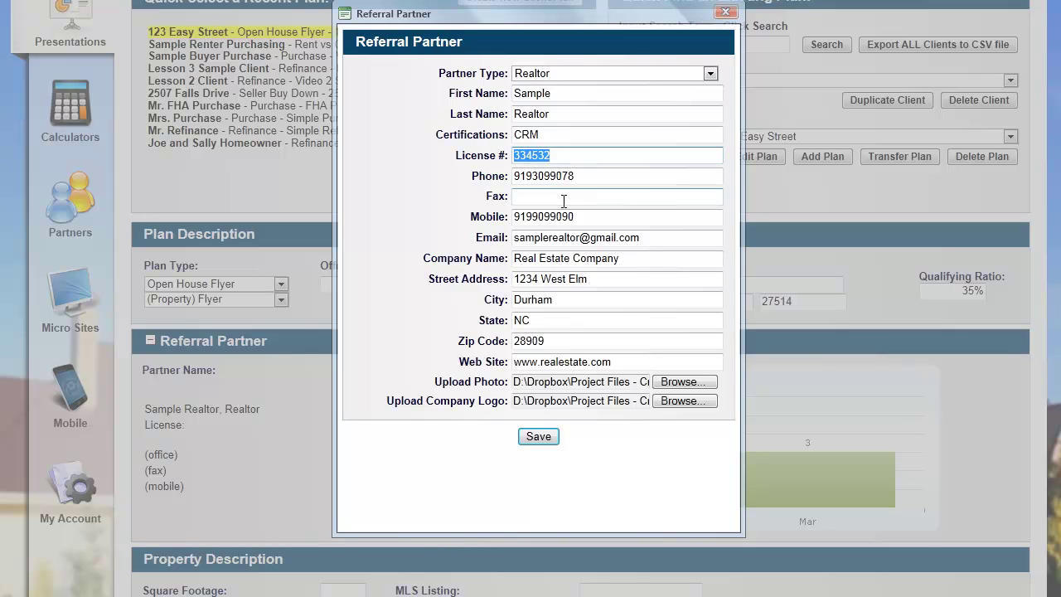
{"action": "left_click_drag", "start_coordinate": [578, 218], "coordinate": [490, 220]}
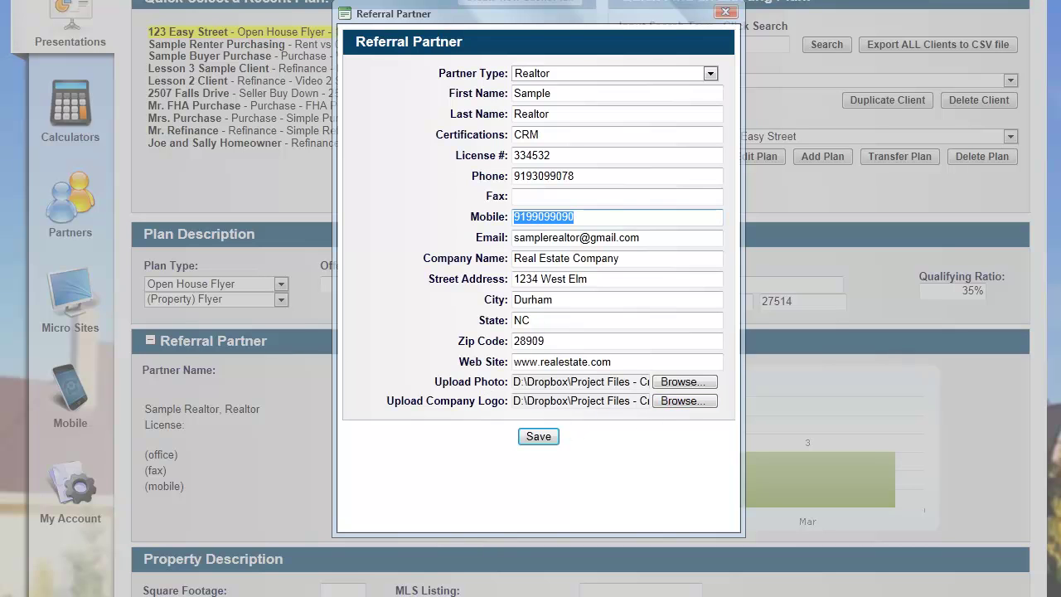
{"action": "left_click", "coordinate": [539, 436]}
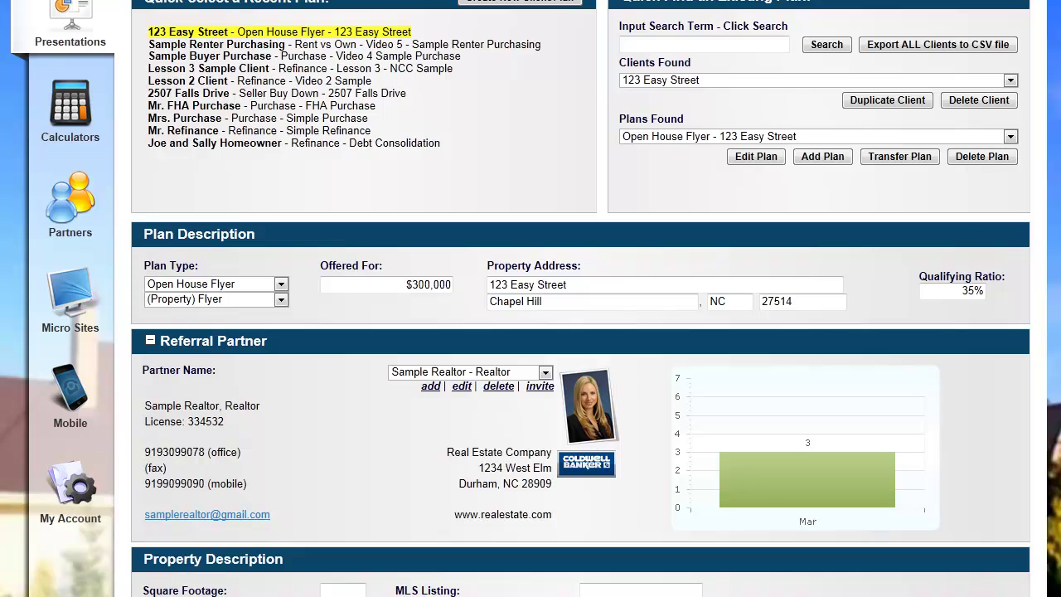
{"action": "scroll", "coordinate": [580, 298], "scroll_direction": "down", "scroll_amount": 6}
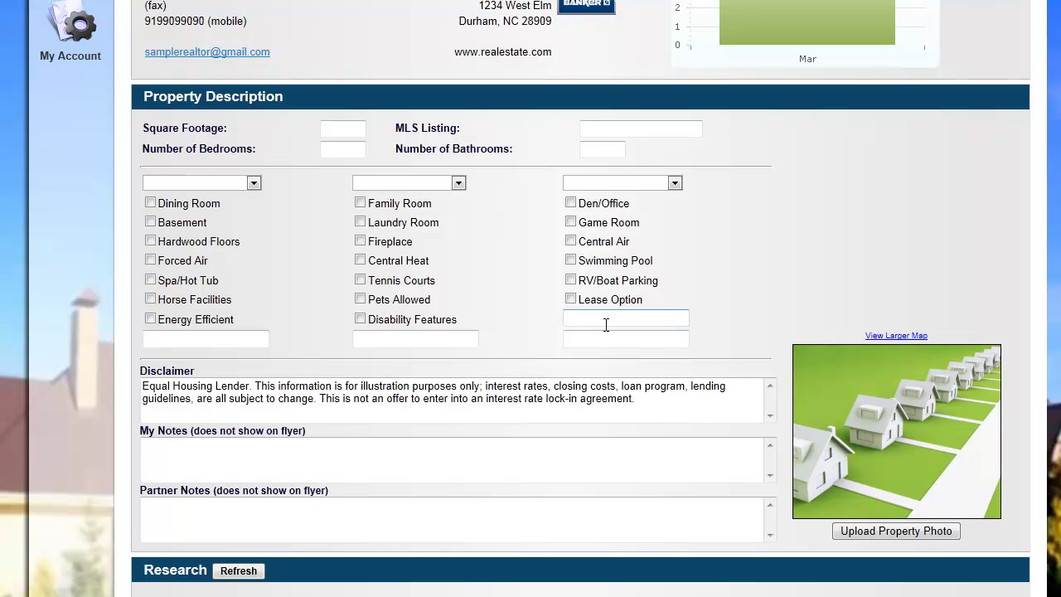
{"action": "left_click", "coordinate": [354, 131]}
{"action": "type", "text": "4000"}
{"action": "key", "text": "Tab"}
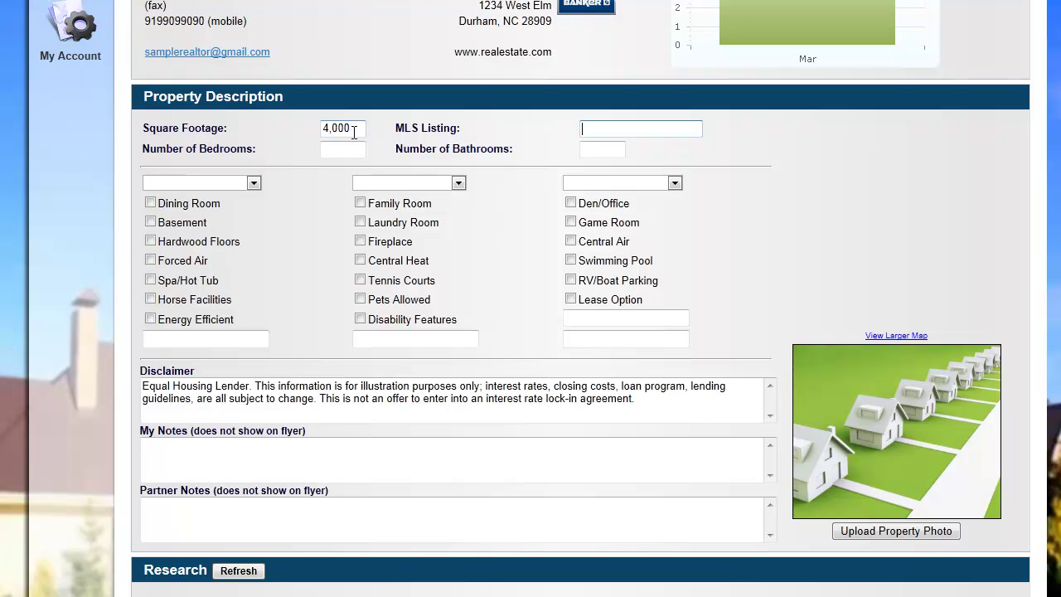
{"action": "type", "text": "http://mlslisting.com/9"}
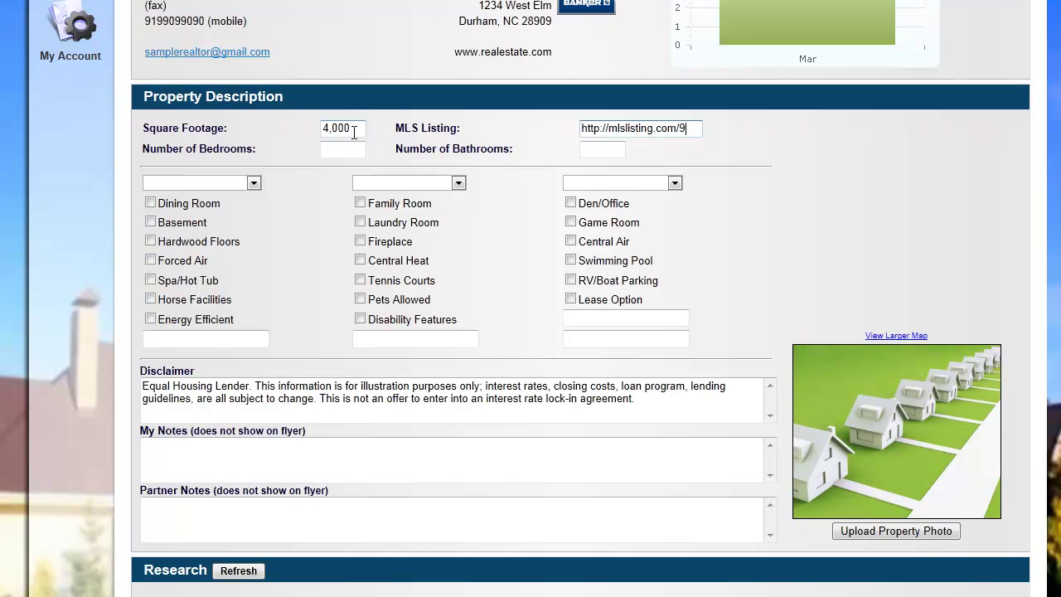
{"action": "type", "text": "939090"}
{"action": "key", "text": "Tab"}
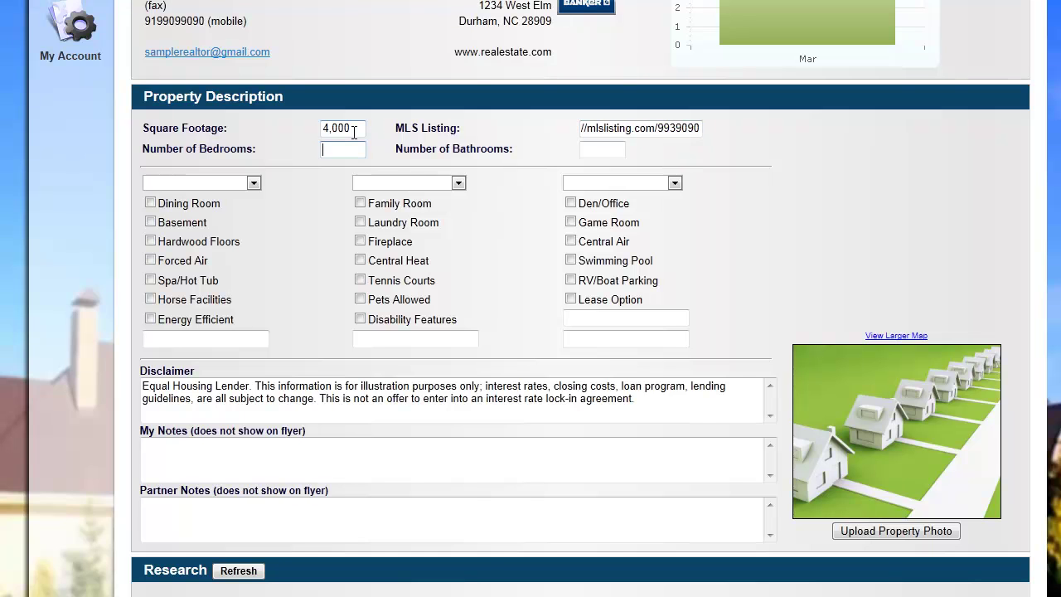
- Set the property description to 4 bedrooms and 3.5 bathrooms
{"action": "key", "text": "Tab"}
{"action": "type", "text": "3.5"}
{"action": "key", "text": "shift+Tab"}
{"action": "type", "text": "4"}
{"action": "key", "text": "Tab"}
- Classify the property as Single Family Home with Garage - 2 or More and Two or More Stories
{"action": "left_click", "coordinate": [254, 182]}
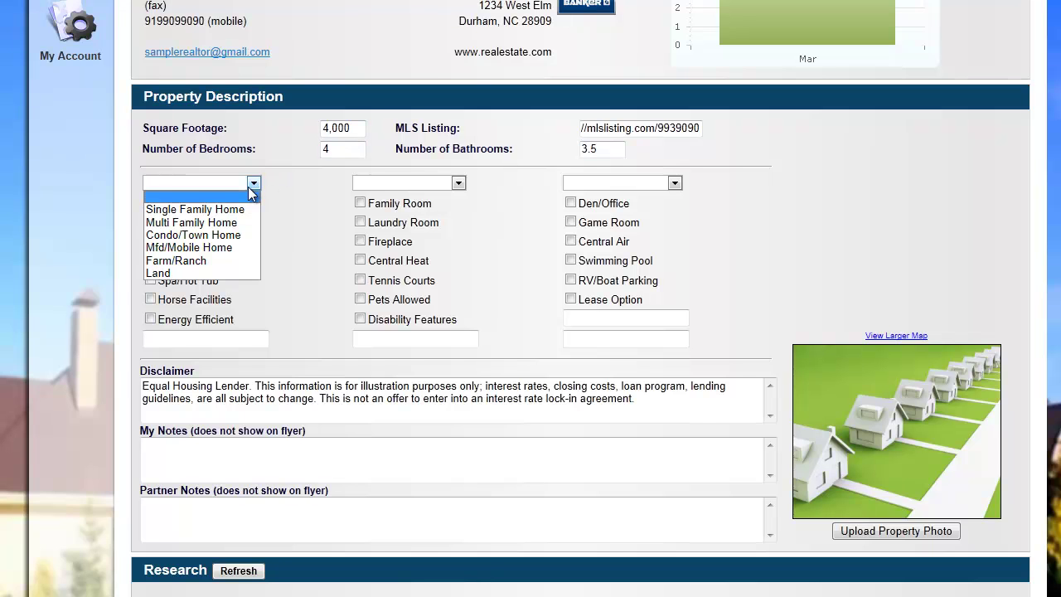
{"action": "left_click", "coordinate": [242, 209]}
{"action": "left_click", "coordinate": [458, 183]}
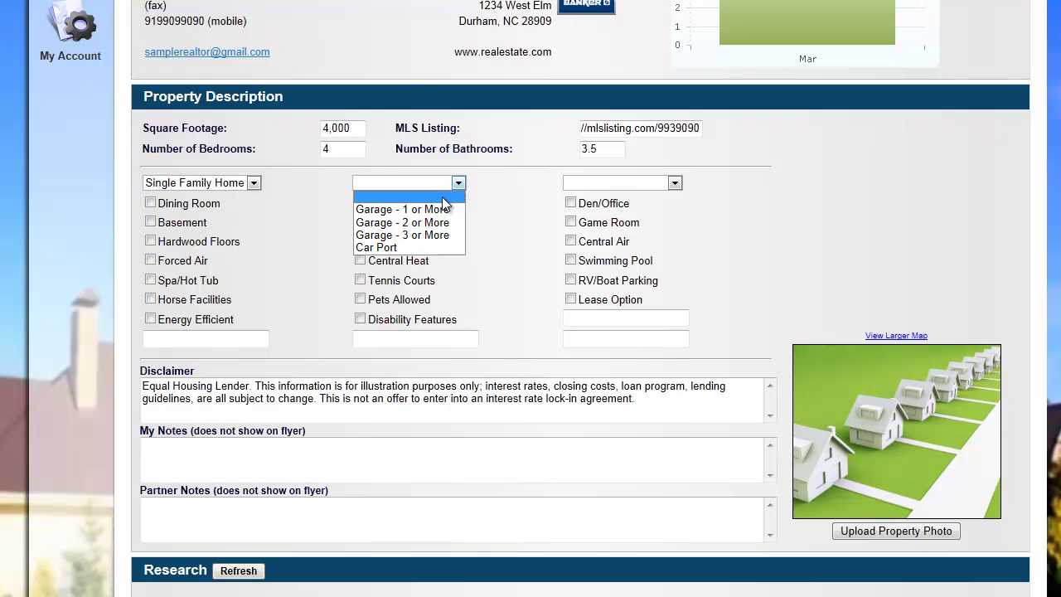
{"action": "left_click", "coordinate": [415, 223]}
{"action": "left_click", "coordinate": [675, 182]}
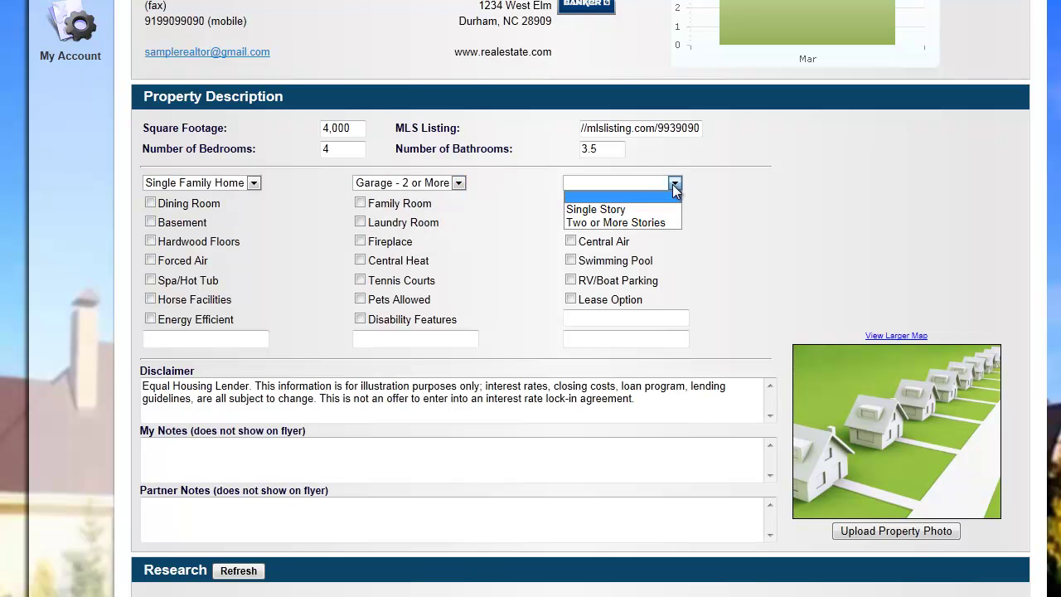
{"action": "left_click", "coordinate": [639, 222]}
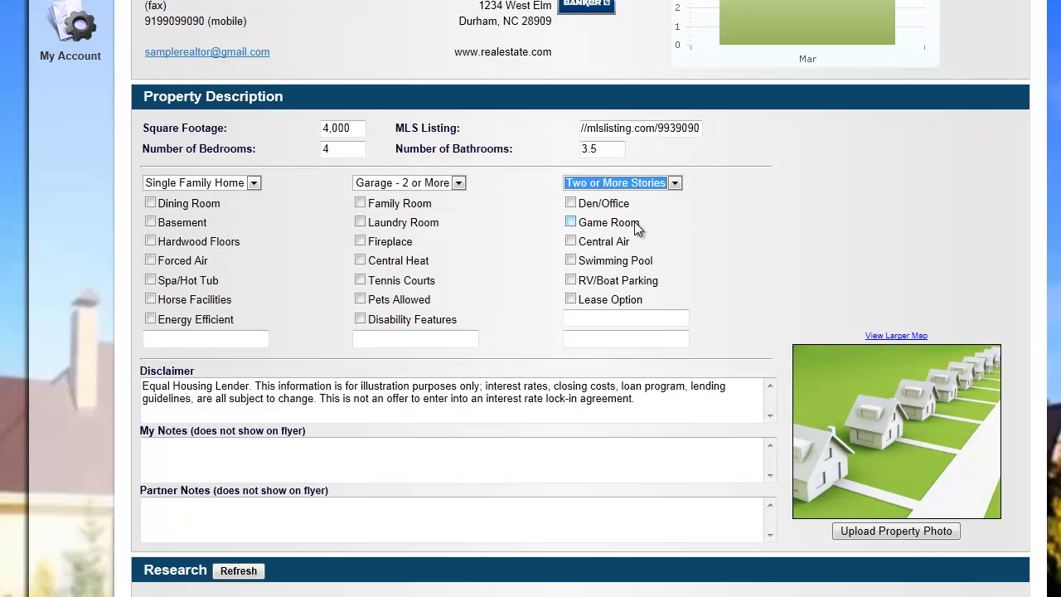
- Mark the property features Dining Room, Forced Air, Spa/Hot Tub, Family Room, Fireplace, Tennis Courts and Pets Allowed
{"action": "left_click", "coordinate": [150, 203]}
{"action": "left_click", "coordinate": [150, 260]}
{"action": "left_click", "coordinate": [150, 280]}
{"action": "left_click", "coordinate": [359, 203]}
{"action": "left_click", "coordinate": [360, 241]}
{"action": "left_click", "coordinate": [360, 280]}
{"action": "left_click", "coordinate": [359, 300]}
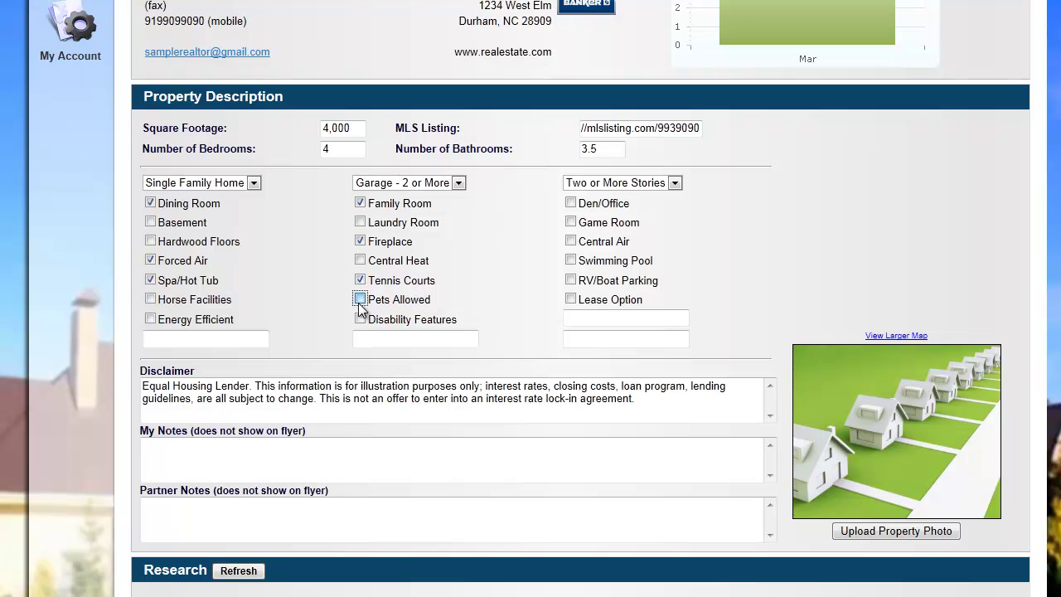
- Mark the features Den/Office, Game Room, Central Air and RV/Boat Parking, and add the custom feature "Backyard Workshop"
{"action": "left_click", "coordinate": [570, 203]}
{"action": "left_click", "coordinate": [571, 222]}
{"action": "left_click", "coordinate": [570, 241]}
{"action": "left_click", "coordinate": [569, 280]}
{"action": "left_click", "coordinate": [172, 338]}
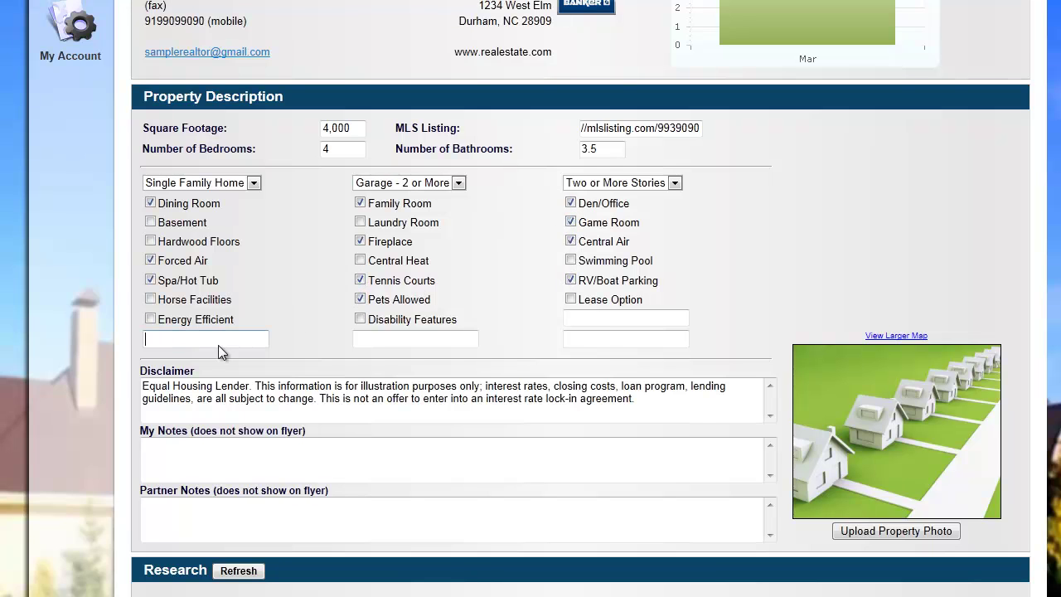
{"action": "type", "text": "Backyard Workshop"}
{"action": "left_click", "coordinate": [210, 389]}
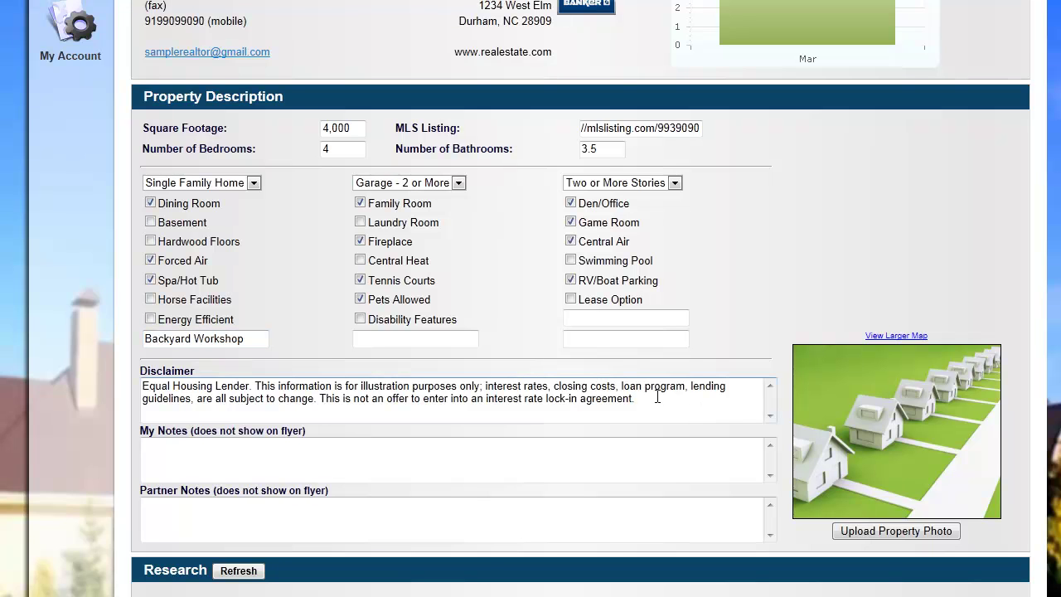
- Add the partner note "This is in a historic district." to the property description
{"action": "left_click_drag", "start_coordinate": [142, 432], "coordinate": [322, 442]}
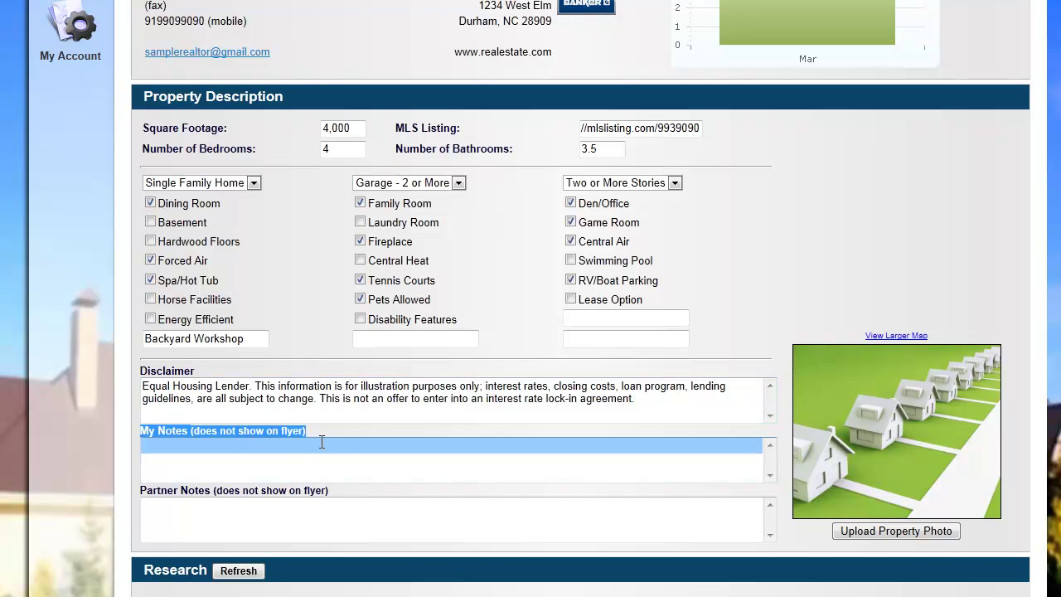
{"action": "left_click", "coordinate": [168, 502]}
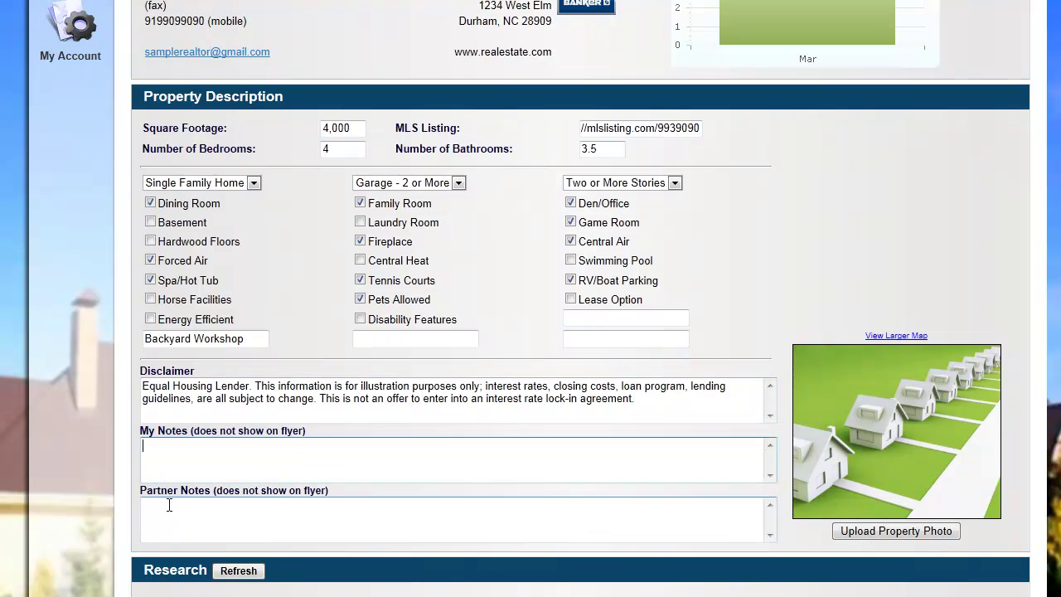
{"action": "left_click", "coordinate": [302, 514]}
{"action": "type", "text": "This "}
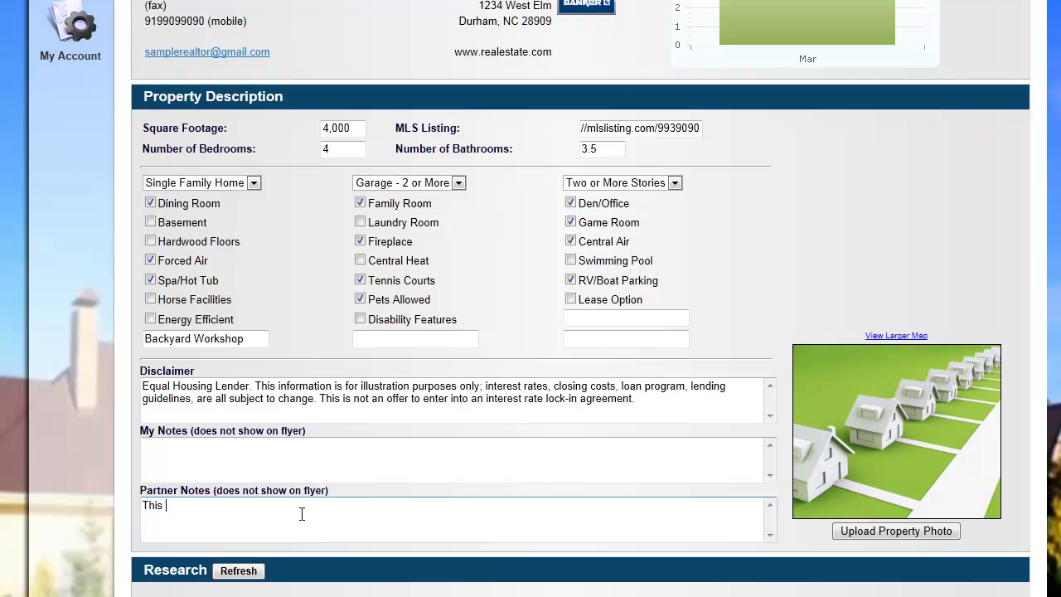
{"action": "type", "text": "is in a historic district."}
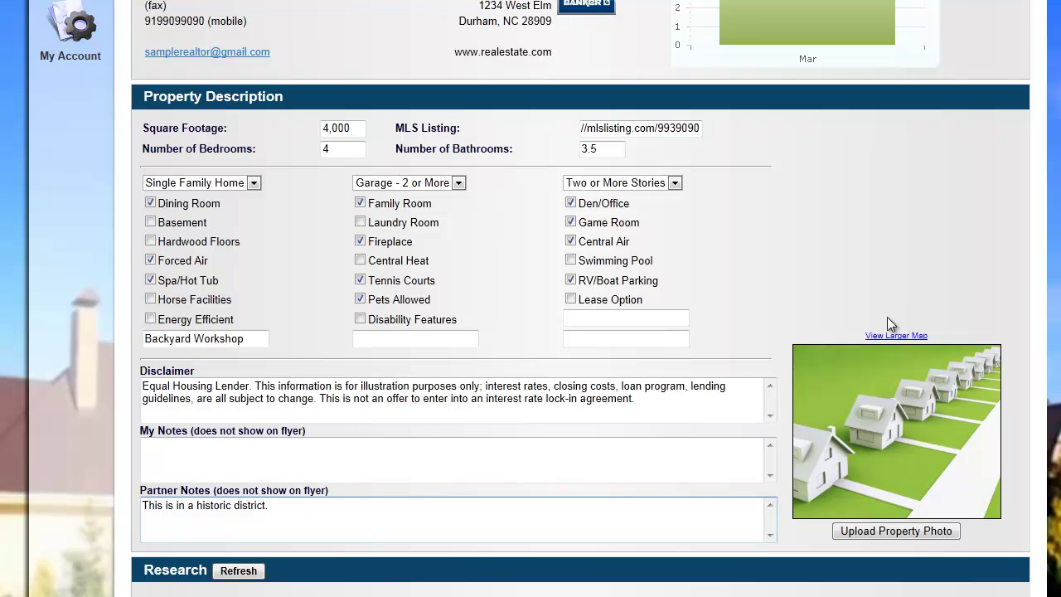
- Upload the house-with-For-Sale-sign image "Screen shot 2011-06-13 at 12.35.30 PM" from the LOGOS-Graphics folder as the property photo
{"action": "left_click", "coordinate": [892, 531]}
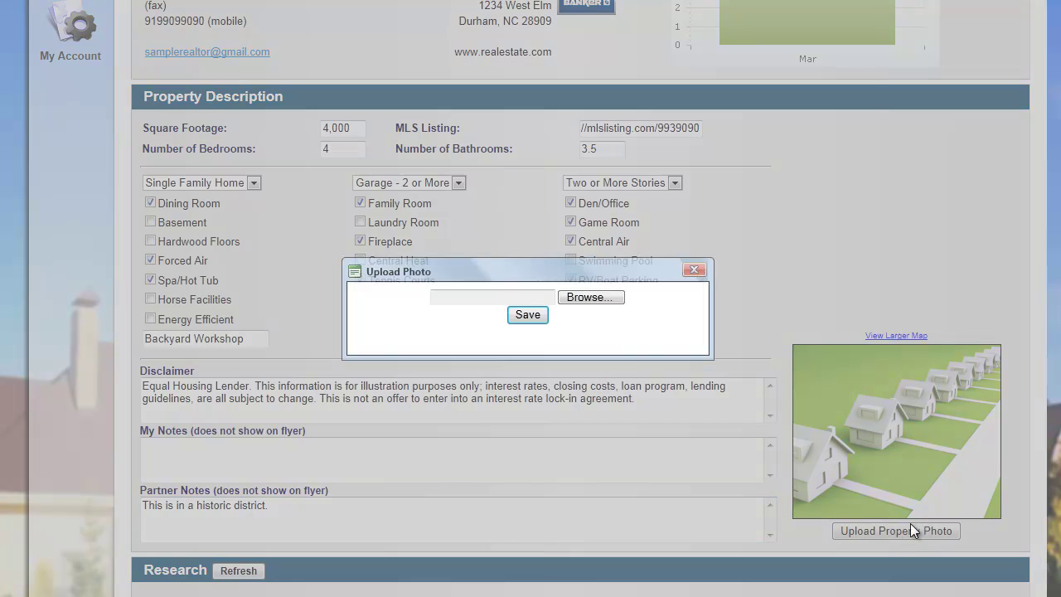
{"action": "left_click", "coordinate": [576, 296]}
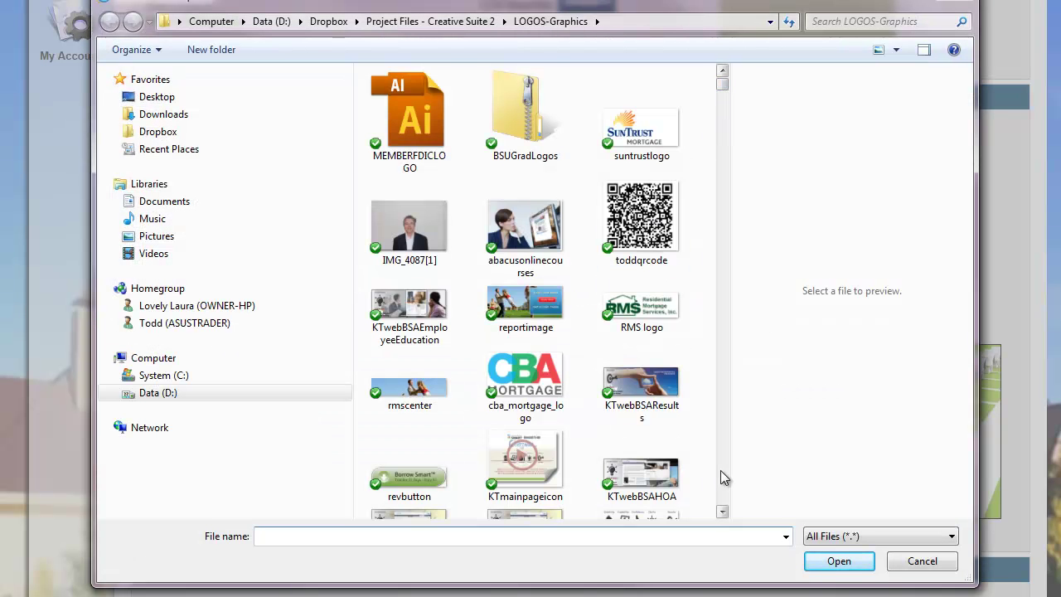
{"action": "scroll", "coordinate": [721, 478], "scroll_direction": "down", "scroll_amount": 10}
{"action": "scroll", "coordinate": [721, 476], "scroll_direction": "down", "scroll_amount": 10}
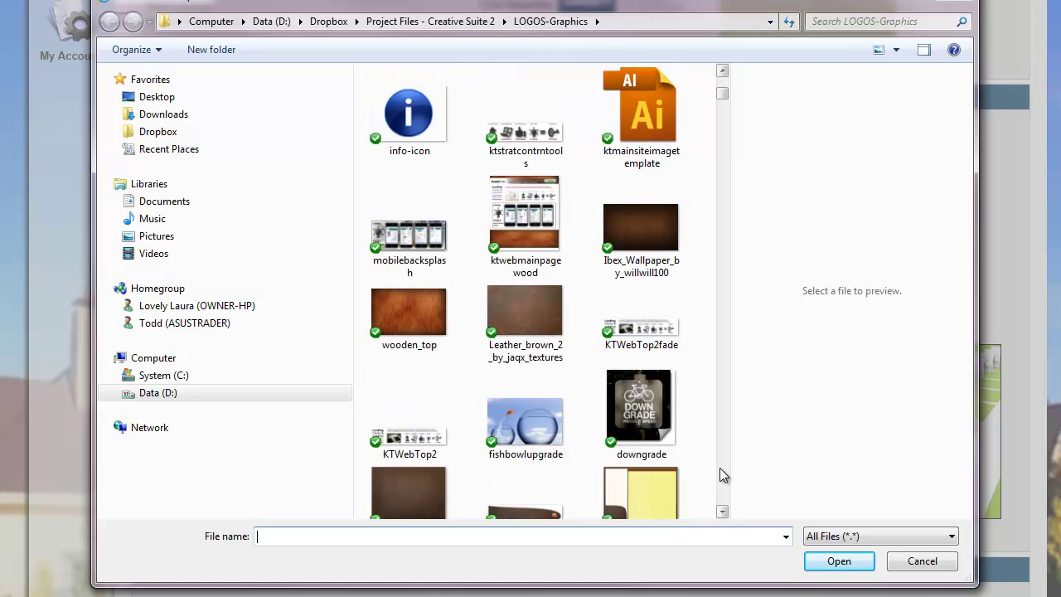
{"action": "scroll", "coordinate": [720, 475], "scroll_direction": "down", "scroll_amount": 10}
{"action": "scroll", "coordinate": [720, 475], "scroll_direction": "down", "scroll_amount": 10}
{"action": "scroll", "coordinate": [720, 475], "scroll_direction": "down", "scroll_amount": 10}
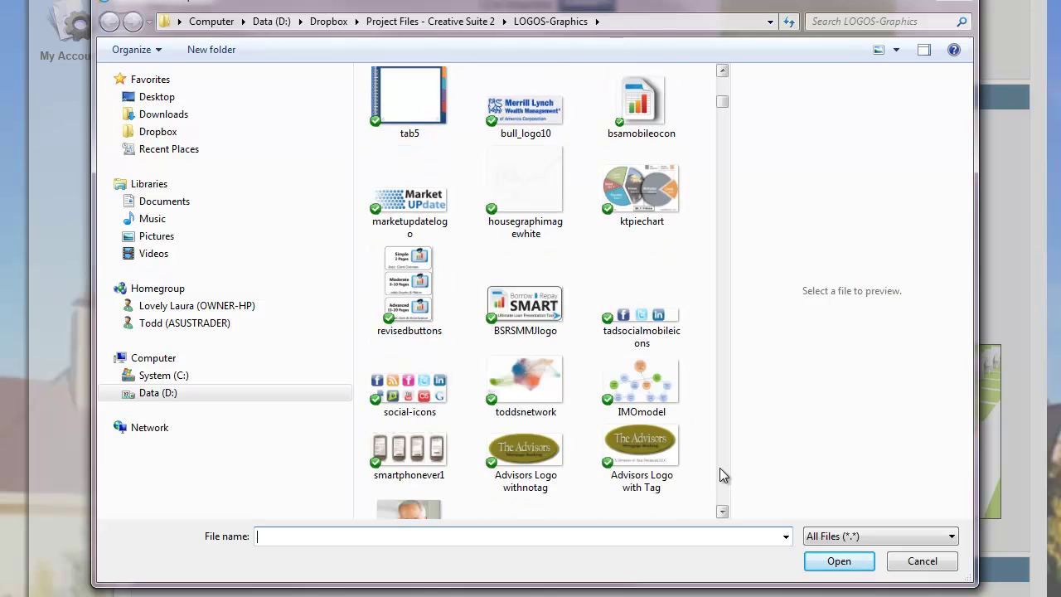
{"action": "scroll", "coordinate": [721, 475], "scroll_direction": "down", "scroll_amount": 10}
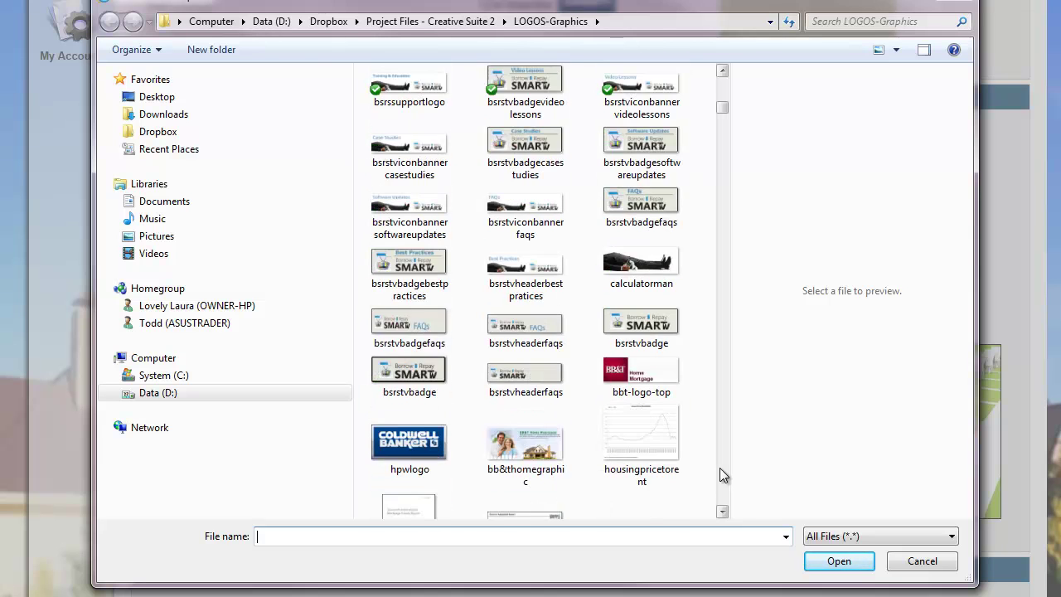
{"action": "left_click", "coordinate": [720, 469]}
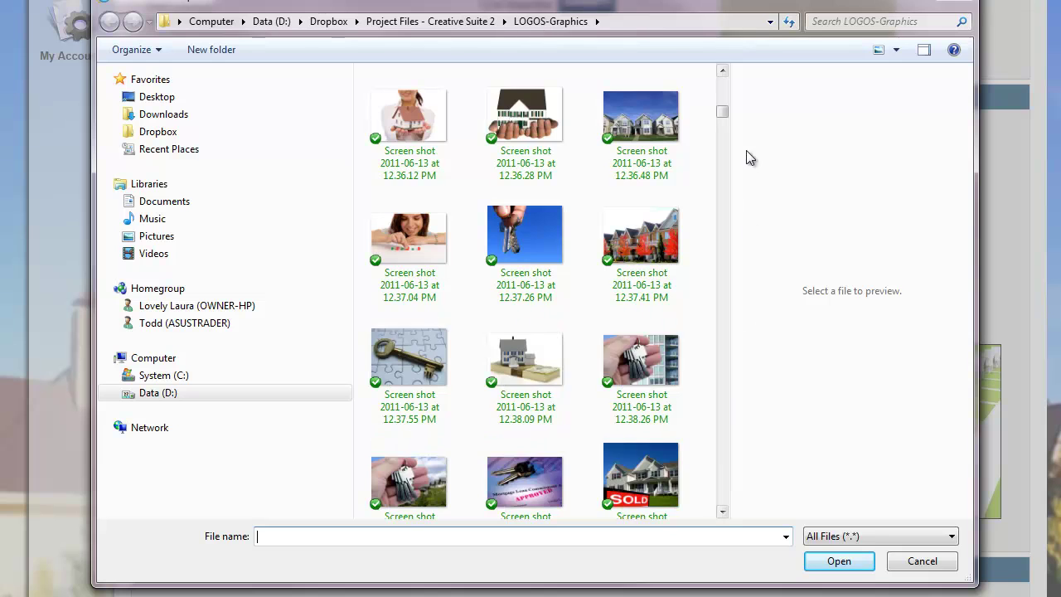
{"action": "left_click", "coordinate": [726, 89]}
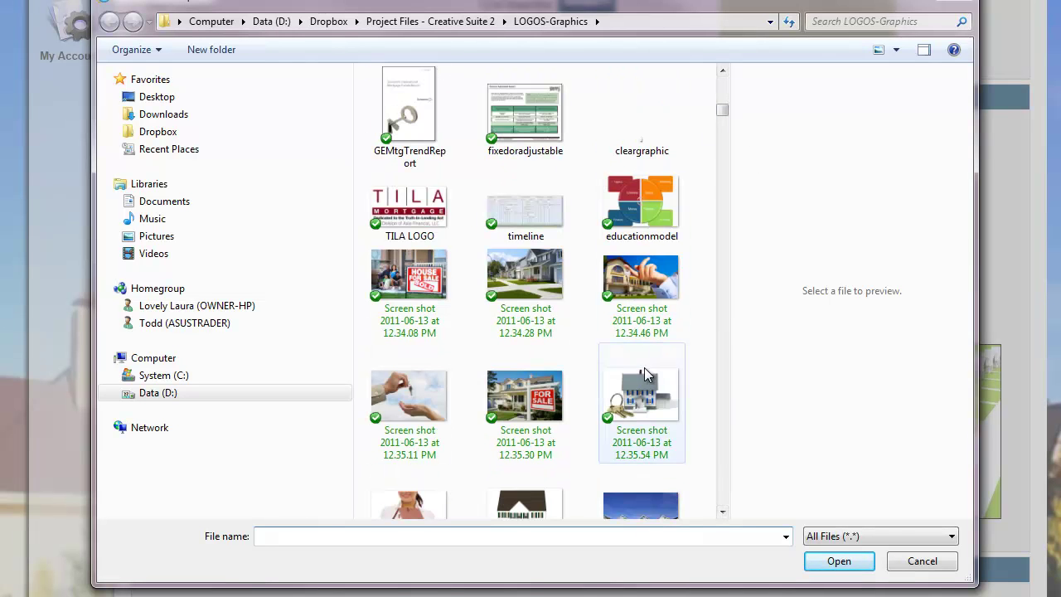
{"action": "left_click", "coordinate": [525, 394]}
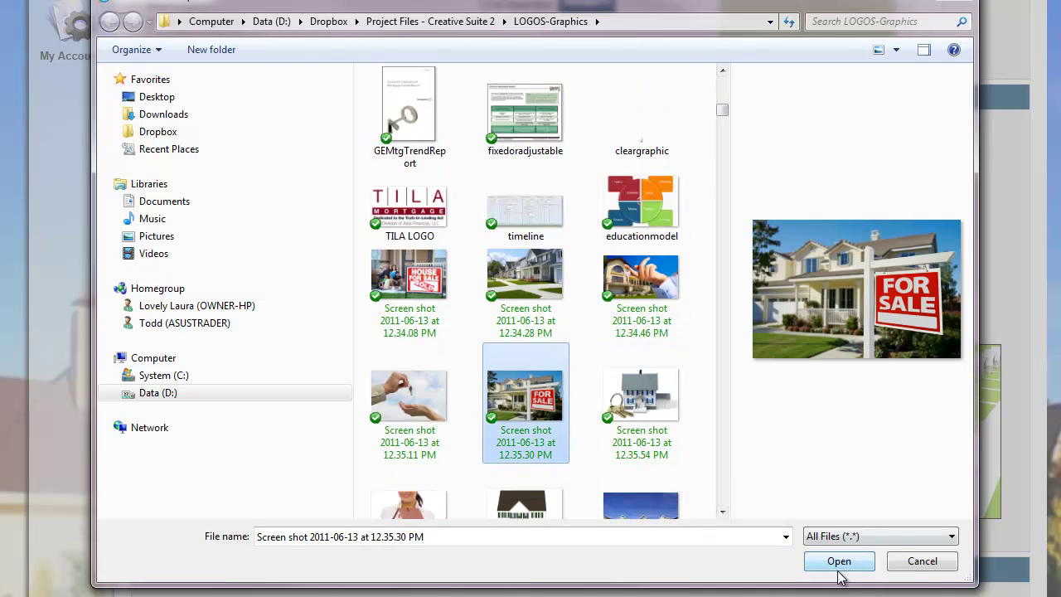
{"action": "left_click", "coordinate": [838, 561]}
{"action": "left_click", "coordinate": [538, 323]}
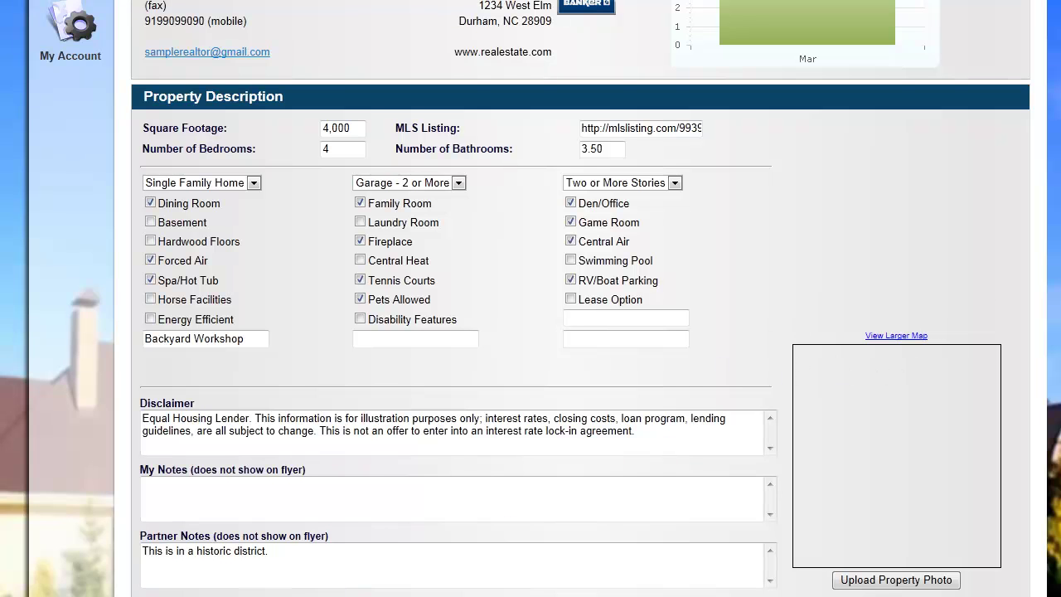
{"action": "left_click", "coordinate": [498, 595]}
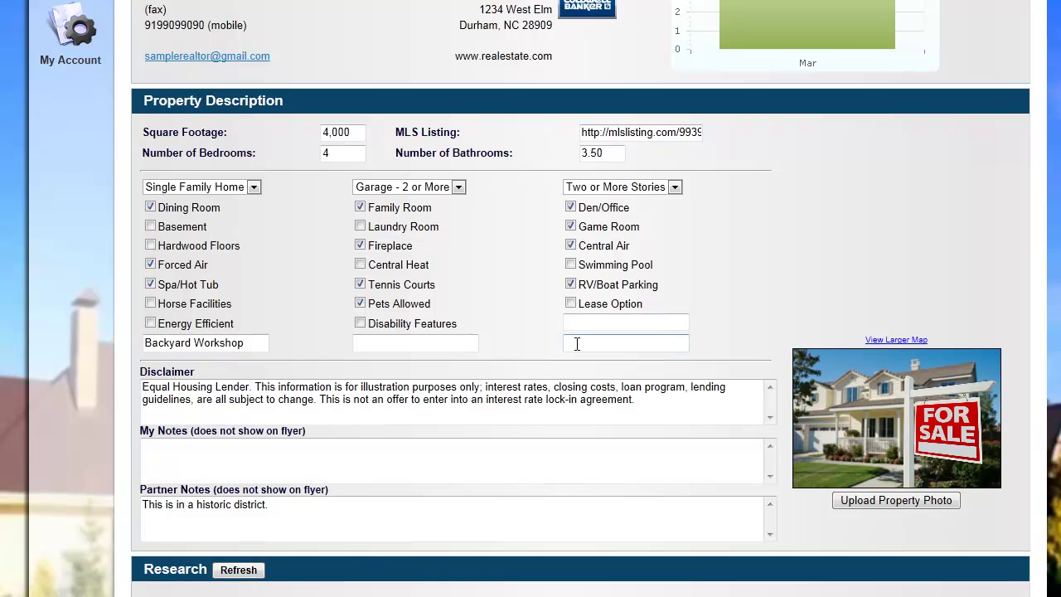
- Go to the plan's Borrow page and collapse the Current Liabilities section
{"action": "scroll", "coordinate": [936, 421], "scroll_direction": "up", "scroll_amount": 3}
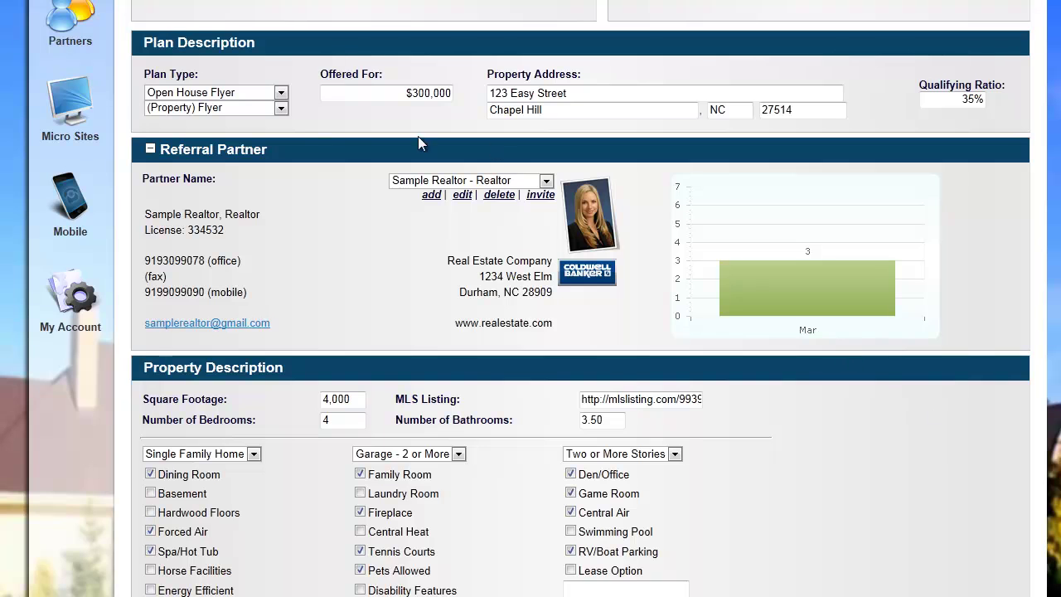
{"action": "scroll", "coordinate": [571, 384], "scroll_direction": "down", "scroll_amount": 3}
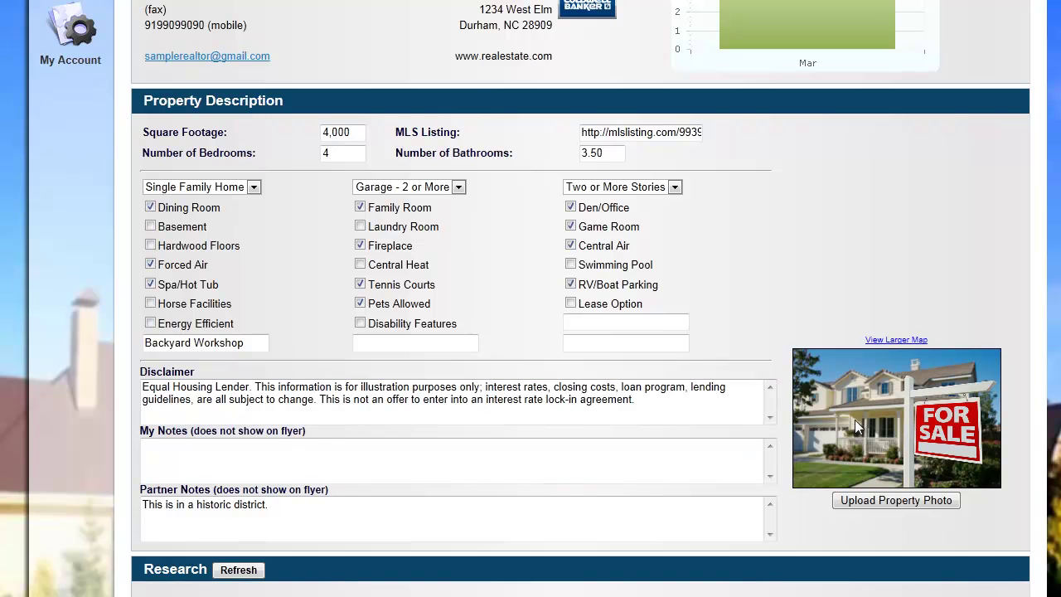
{"action": "scroll", "coordinate": [854, 419], "scroll_direction": "up", "scroll_amount": 7}
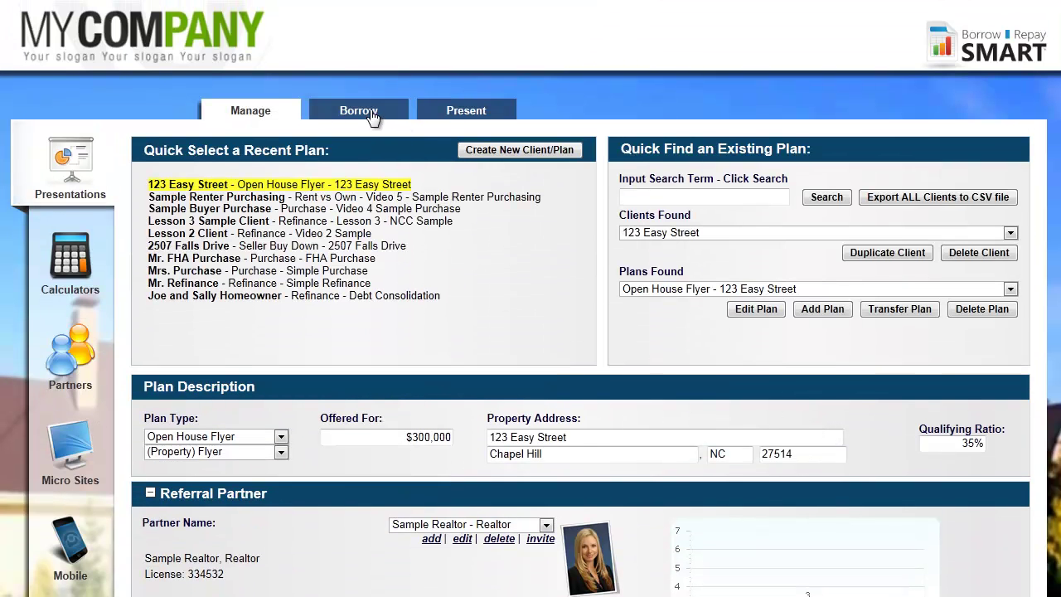
{"action": "left_click", "coordinate": [362, 111]}
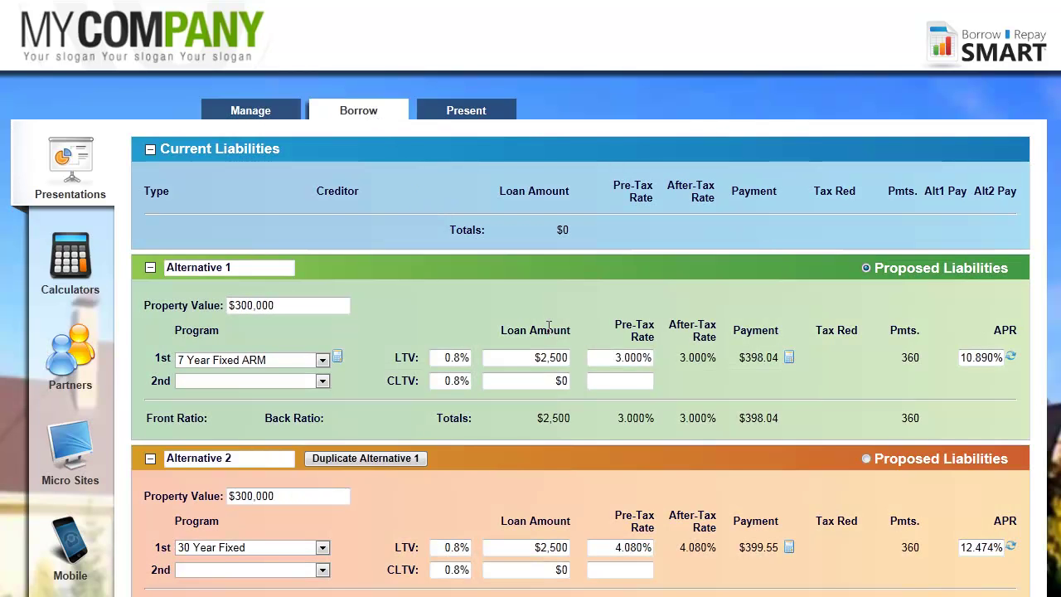
{"action": "scroll", "coordinate": [549, 326], "scroll_direction": "down", "scroll_amount": 3}
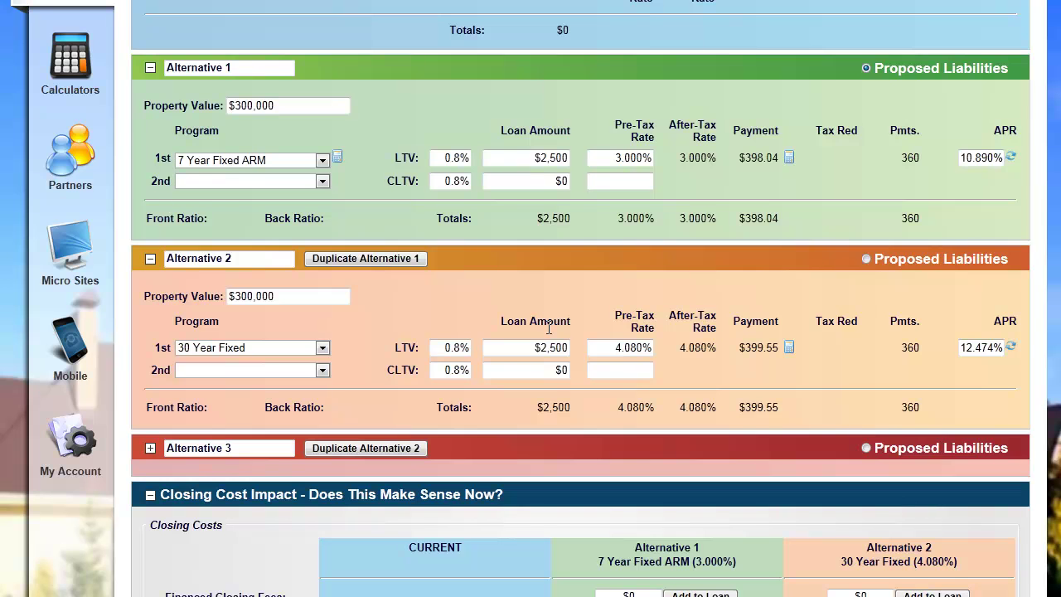
{"action": "scroll", "coordinate": [497, 319], "scroll_direction": "up", "scroll_amount": 3}
{"action": "left_click", "coordinate": [149, 152]}
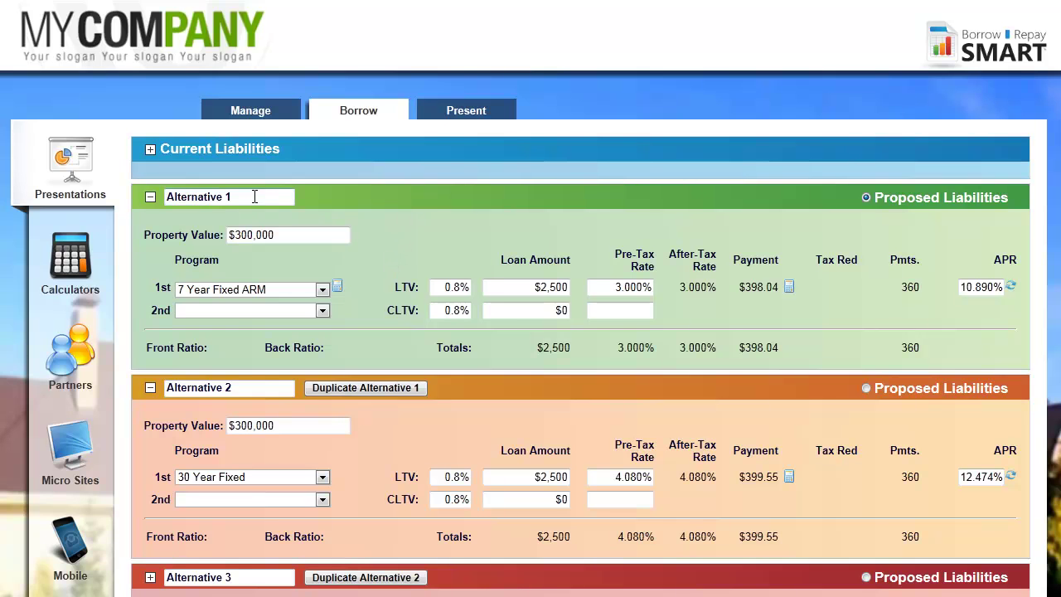
- Name the first loan alternative "30 Year Fixed" and select the 30 Year Fixed program for its first loan
{"action": "left_click_drag", "start_coordinate": [254, 197], "coordinate": [126, 193]}
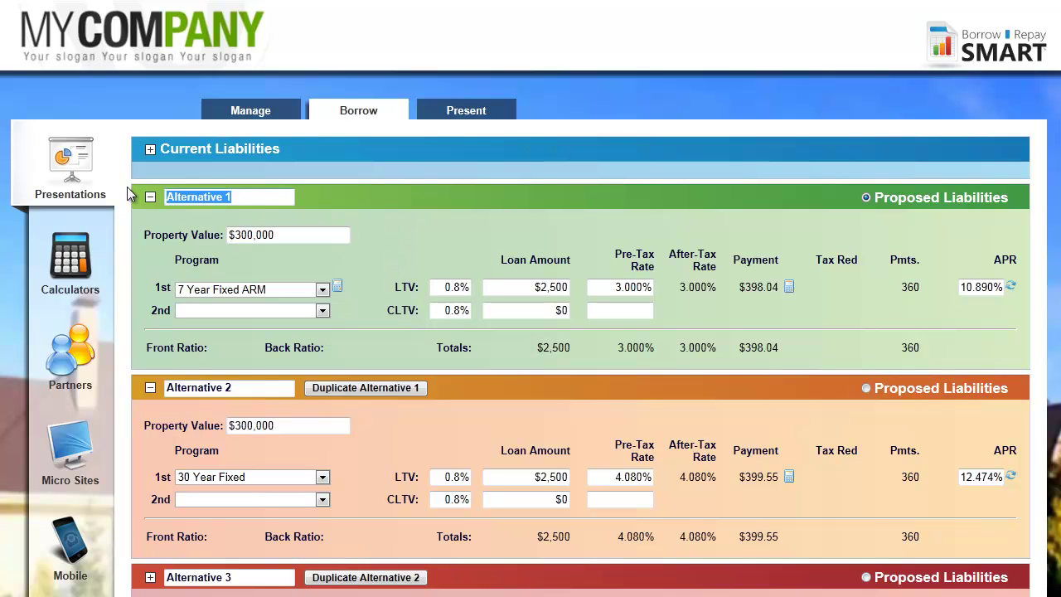
{"action": "type", "text": "30 Y"}
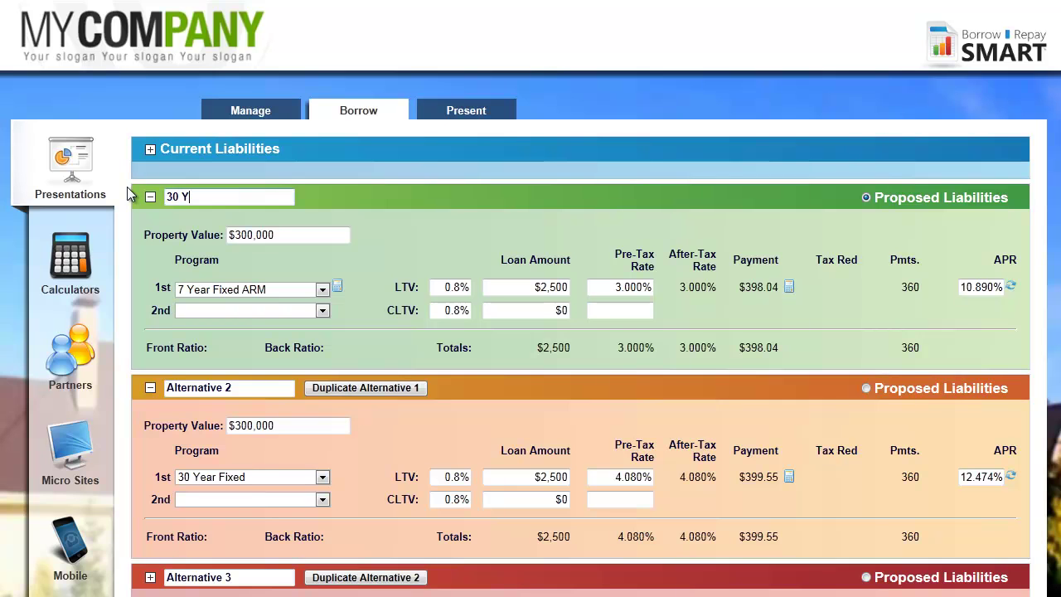
{"action": "type", "text": "ear Fixed"}
{"action": "key", "text": "Return"}
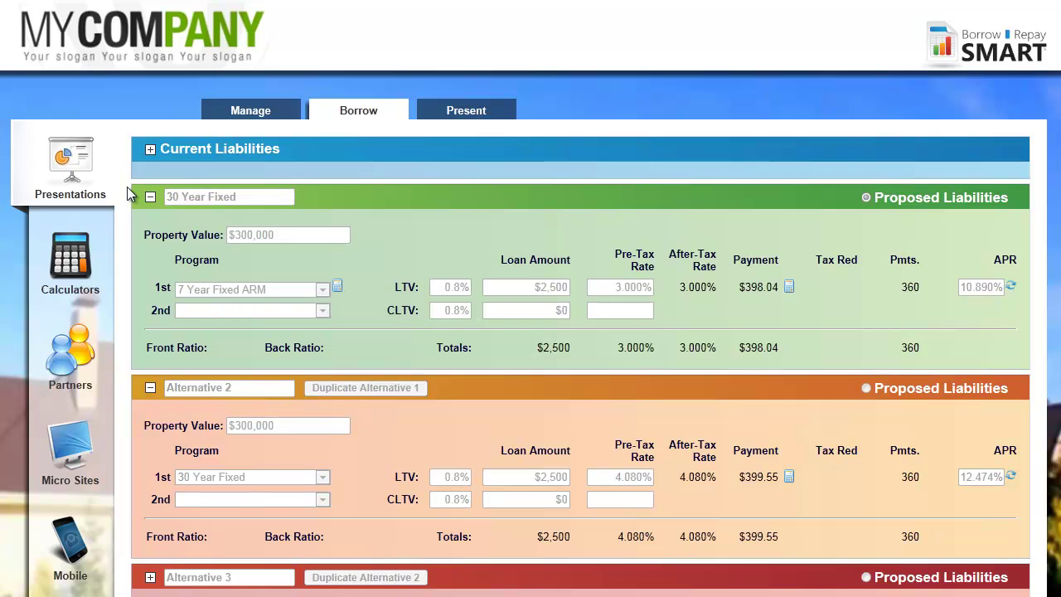
{"action": "left_click", "coordinate": [322, 290]}
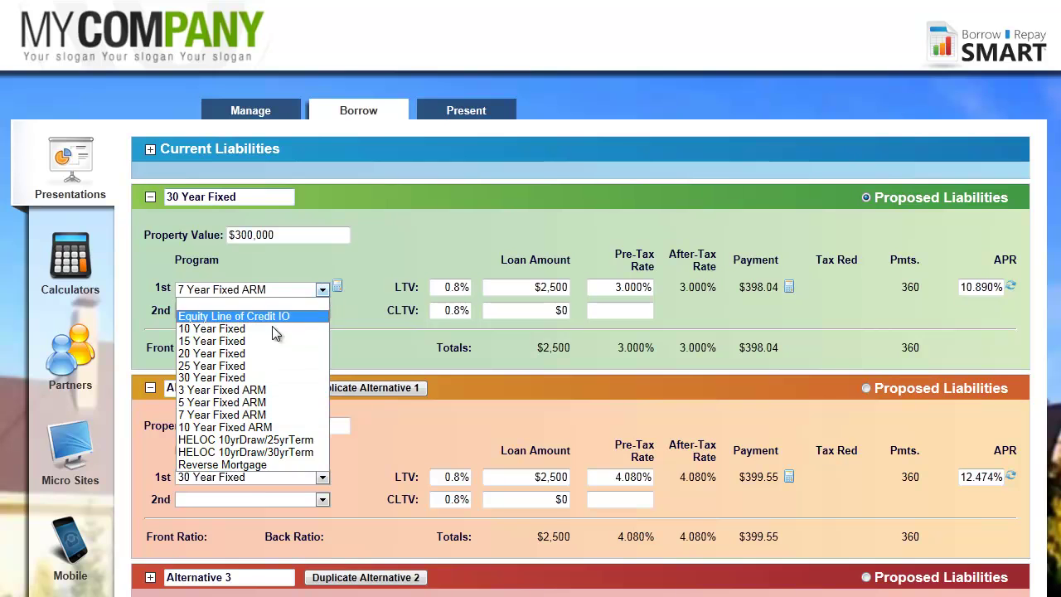
{"action": "left_click", "coordinate": [212, 377]}
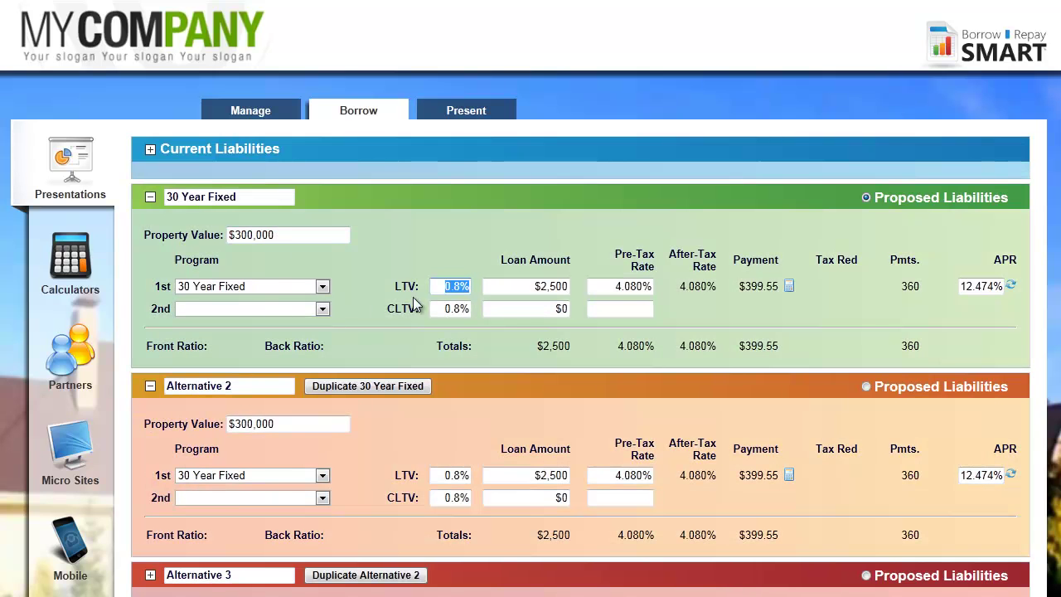
- Set the 30 Year Fixed alternative's first loan to 80% LTV and a 4% pre-tax rate
{"action": "left_click", "coordinate": [439, 286]}
{"action": "left_click_drag", "start_coordinate": [444, 287], "coordinate": [514, 289]}
{"action": "type", "text": "80"}
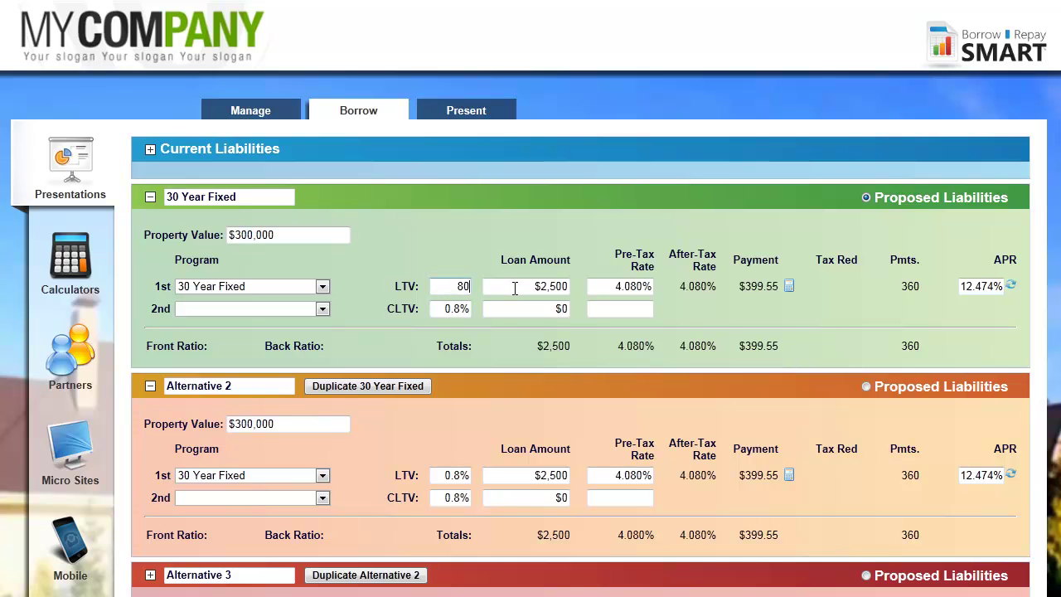
{"action": "key", "text": "Tab"}
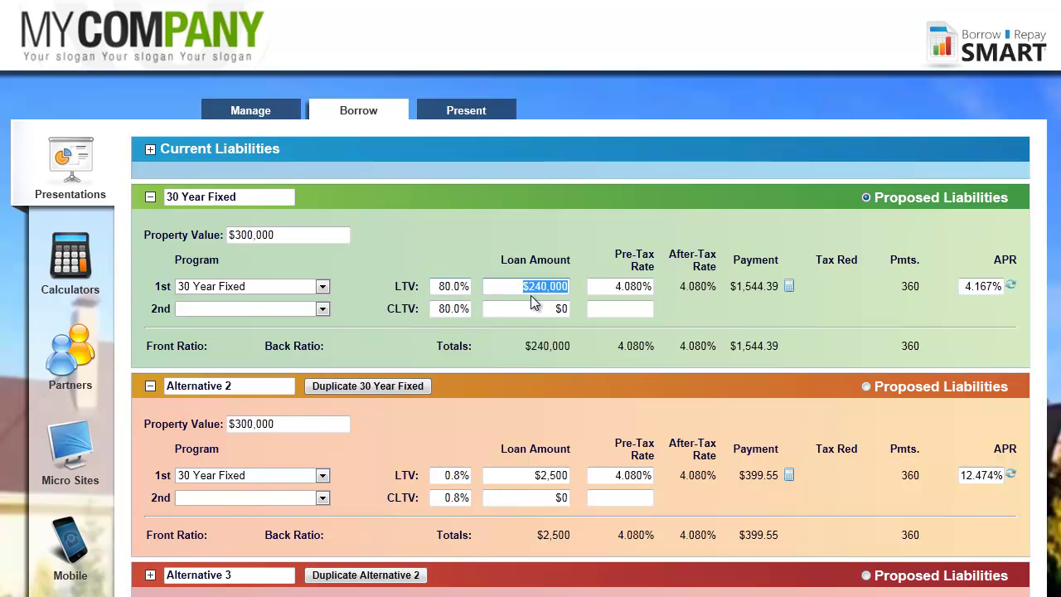
{"action": "left_click", "coordinate": [627, 287]}
{"action": "type", "text": "4"}
{"action": "key", "text": "Tab"}
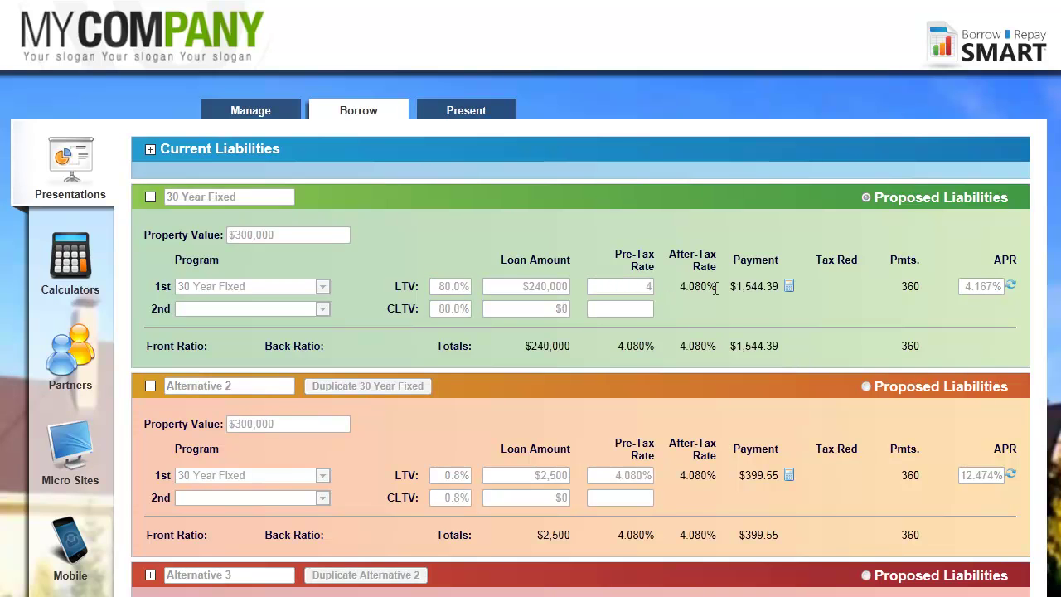
- Set the monthly property taxes to $325 in the 30 Year Fixed loan's additional monthly expenses and save them
{"action": "left_click", "coordinate": [789, 286]}
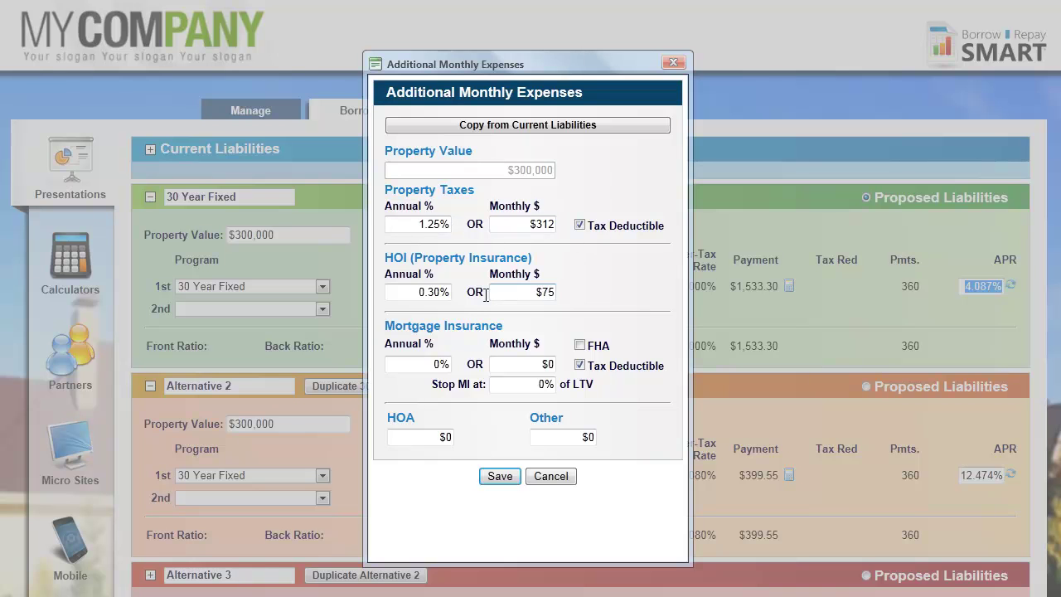
{"action": "left_click", "coordinate": [535, 224]}
{"action": "type", "text": "325"}
{"action": "key", "text": "Tab"}
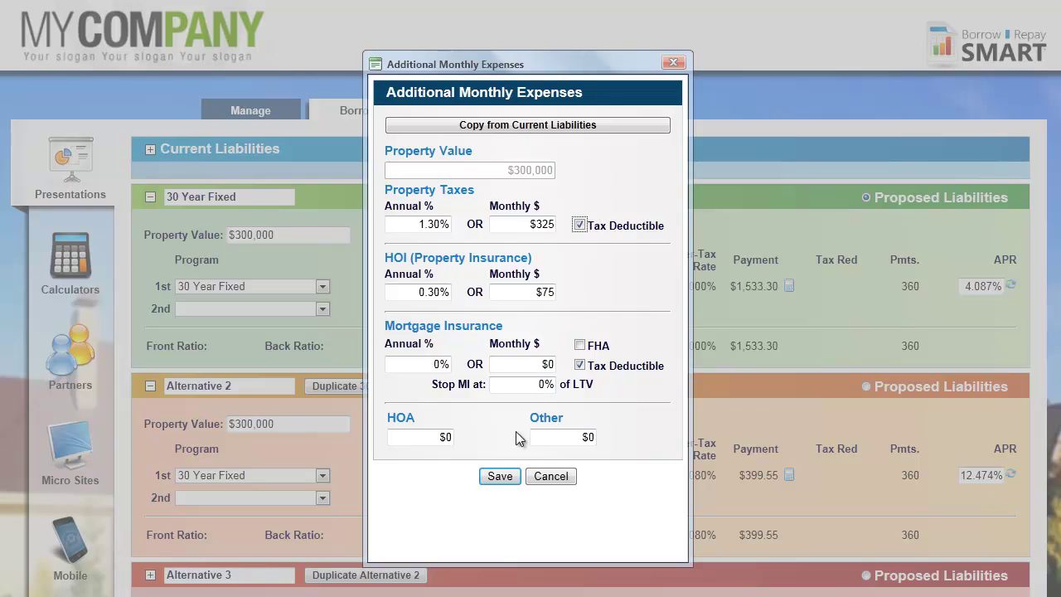
{"action": "left_click", "coordinate": [497, 476]}
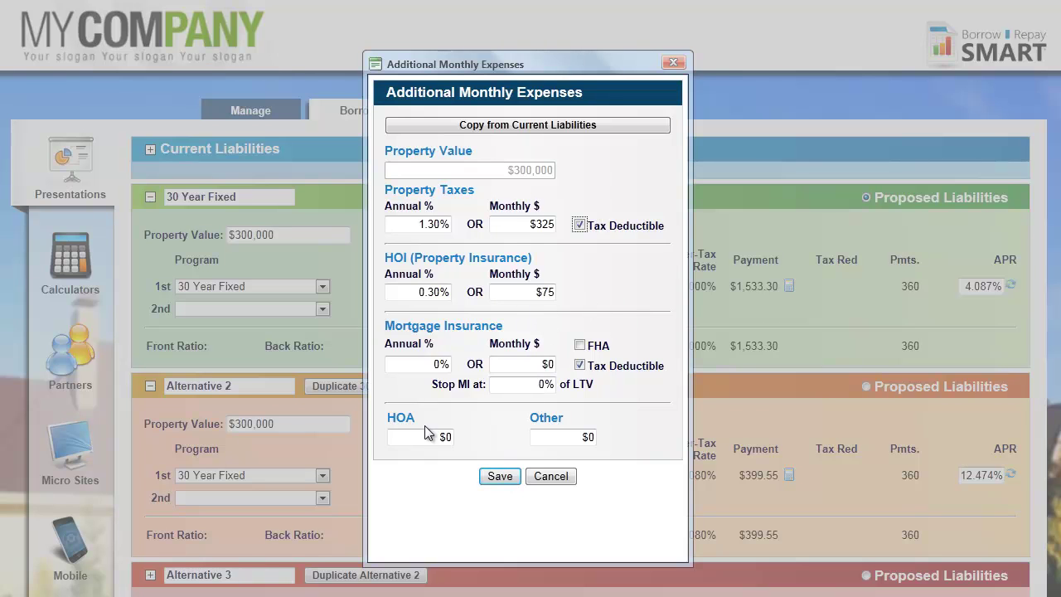
{"action": "left_click", "coordinate": [499, 478]}
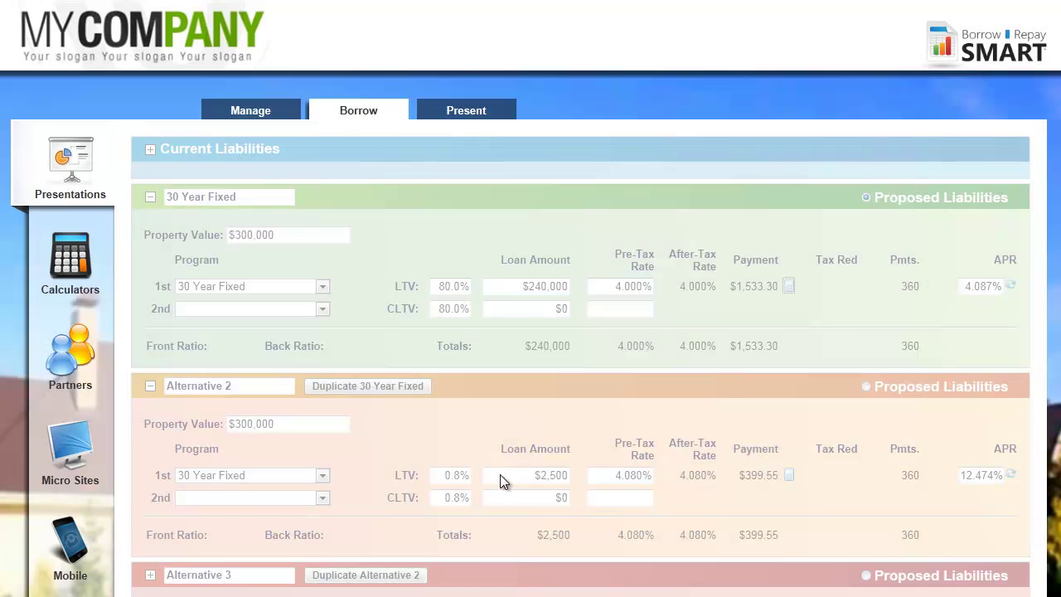
- Duplicate the 30 Year Fixed alternative into Alternative 2 and rename the copy "10 Year ARM"
{"action": "scroll", "coordinate": [520, 409], "scroll_direction": "down", "scroll_amount": 2}
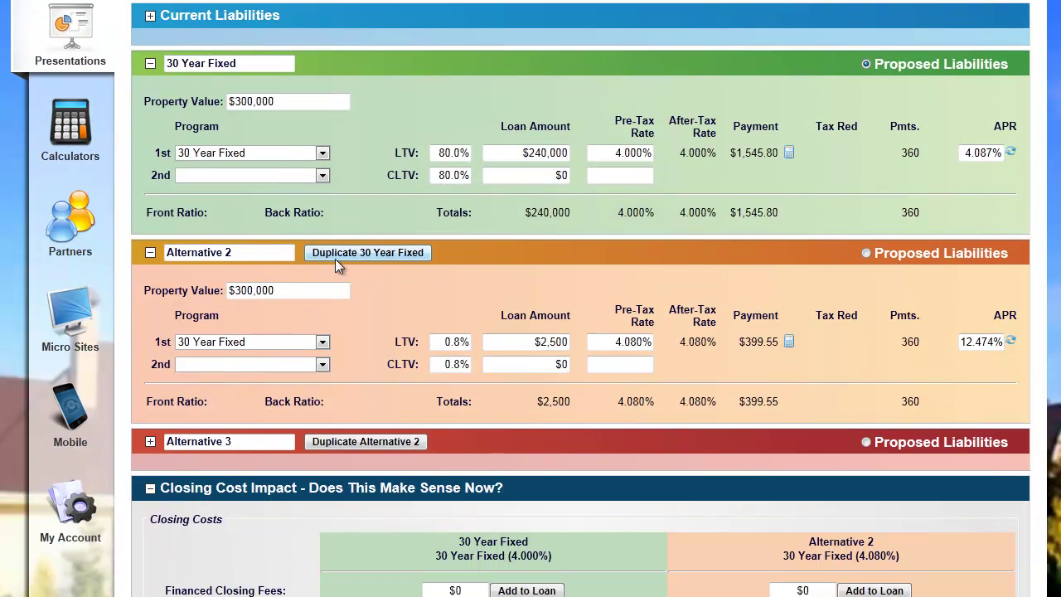
{"action": "left_click", "coordinate": [348, 257]}
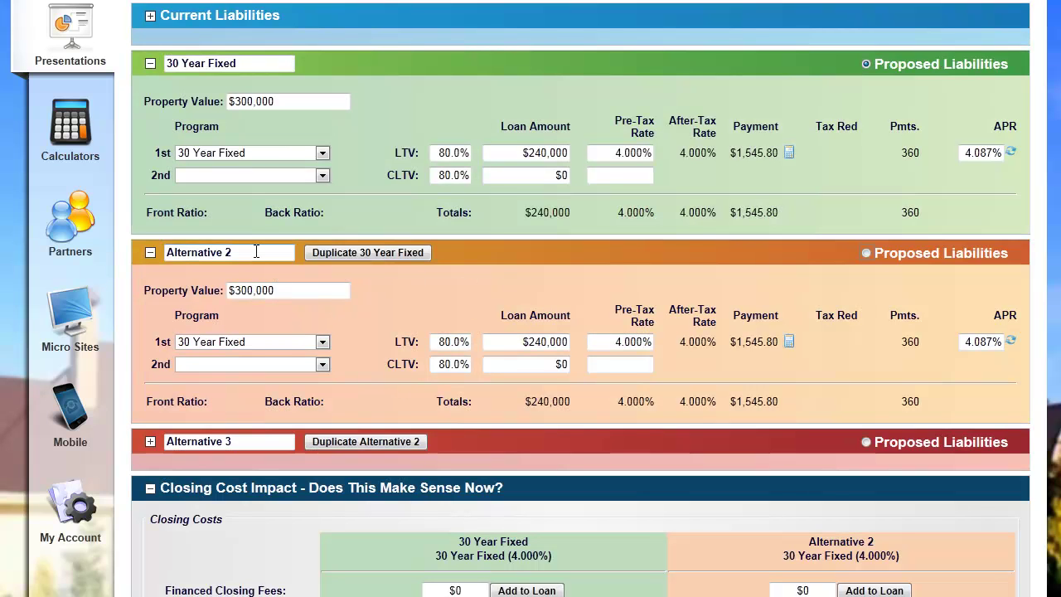
{"action": "left_click_drag", "start_coordinate": [257, 251], "coordinate": [98, 246]}
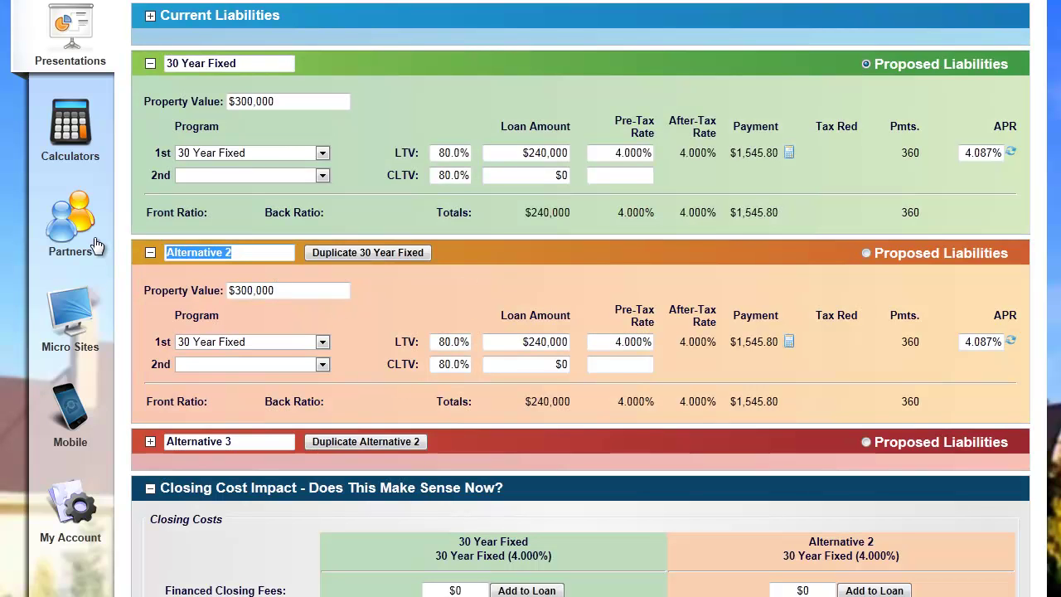
{"action": "type", "text": "10 Year ARM"}
{"action": "key", "text": "Tab"}
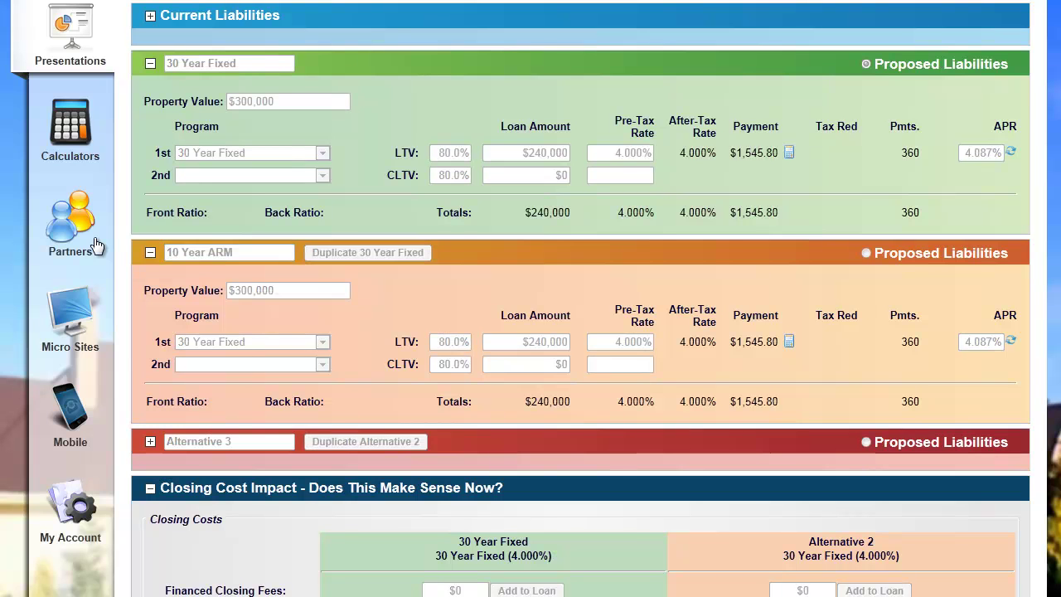
- Change the 10 Year ARM alternative's first loan program to 10 Year Fixed ARM and expand Alternative 3
{"action": "left_click", "coordinate": [322, 342]}
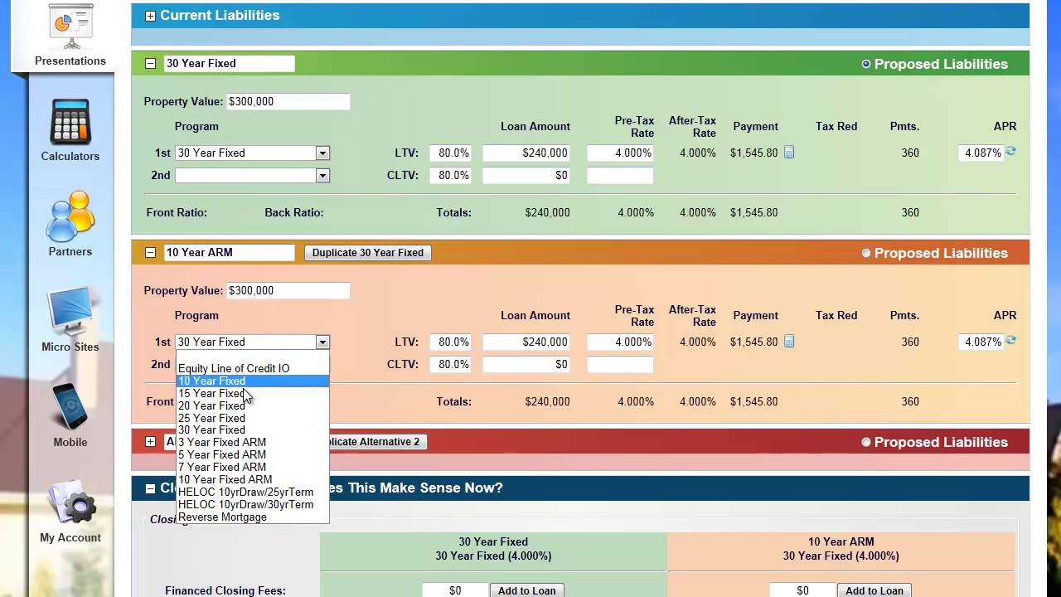
{"action": "left_click", "coordinate": [232, 478]}
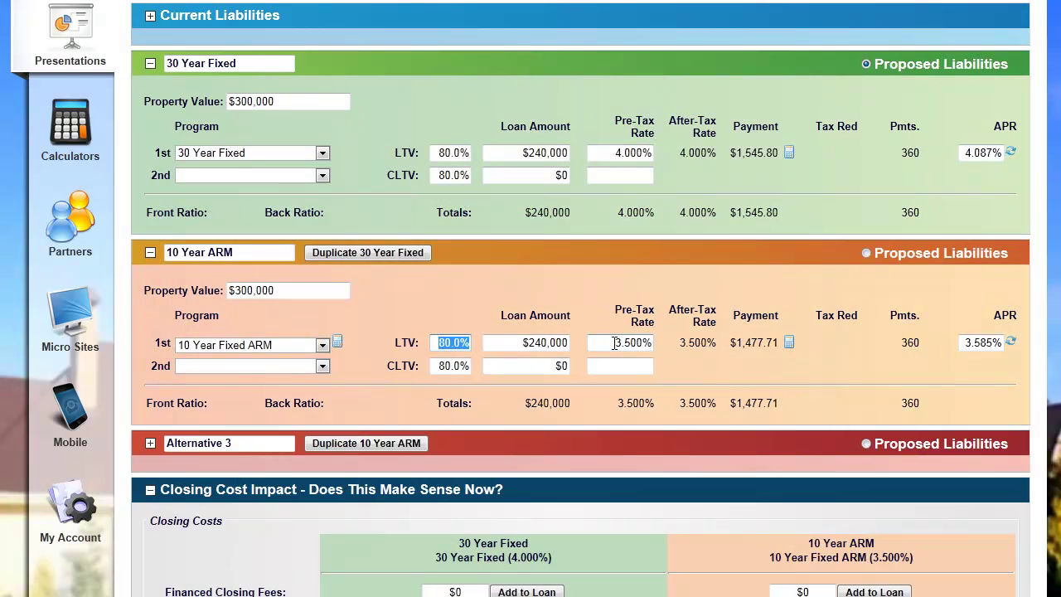
{"action": "left_click", "coordinate": [150, 443]}
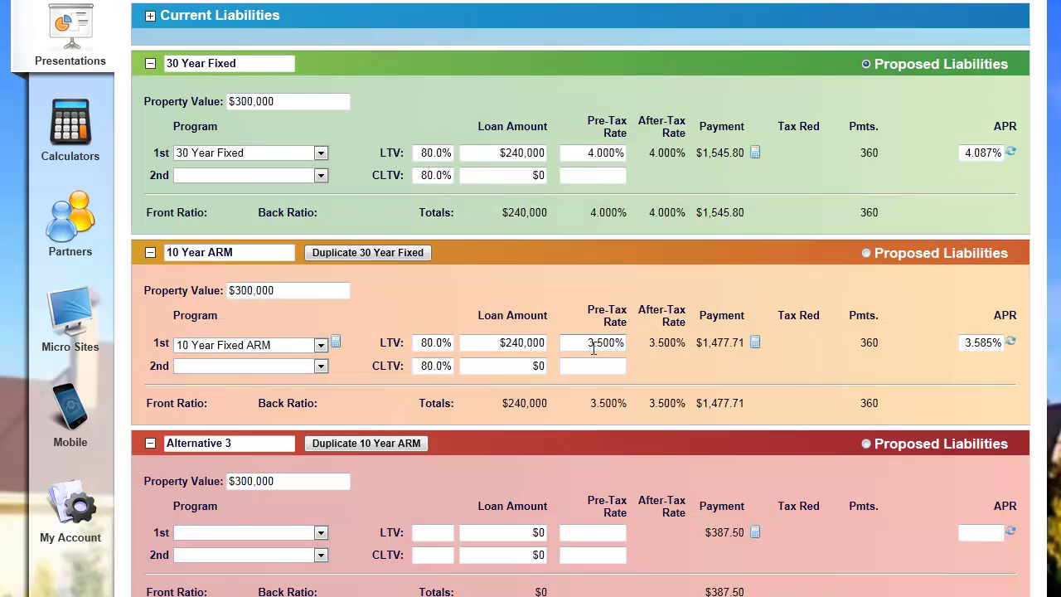
- Check the additional monthly expenses of the 10 Year ARM alternative's first loan and close them without saving
{"action": "scroll", "coordinate": [594, 348], "scroll_direction": "down", "scroll_amount": 3}
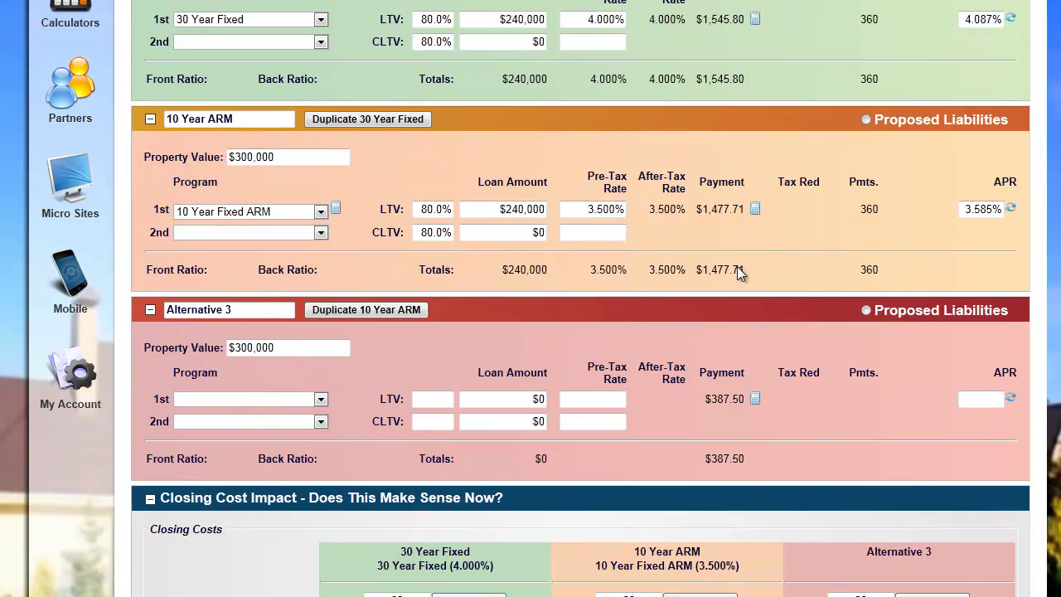
{"action": "left_click", "coordinate": [755, 210]}
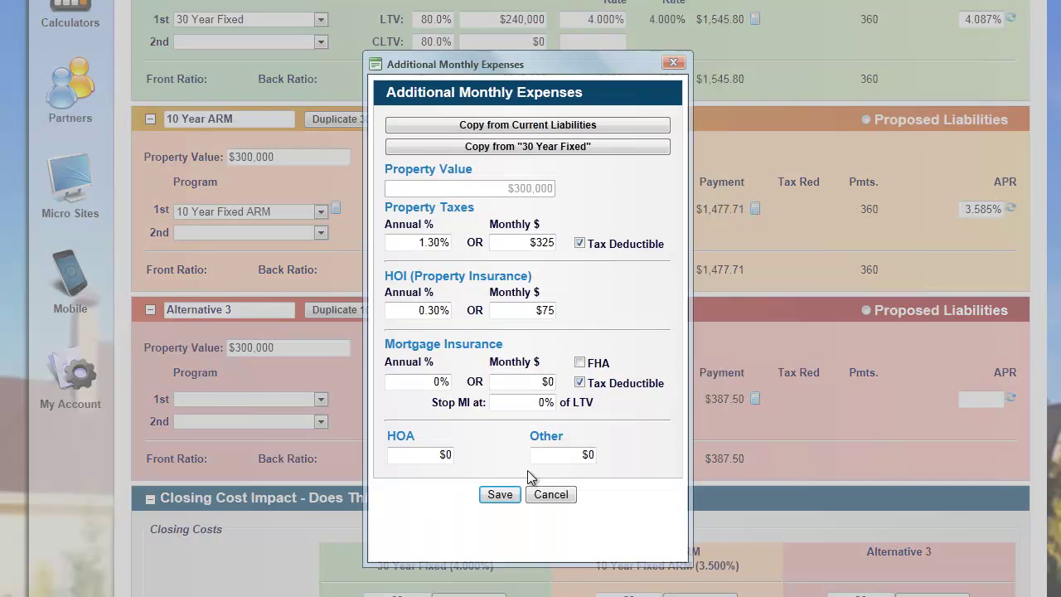
{"action": "left_click", "coordinate": [549, 495]}
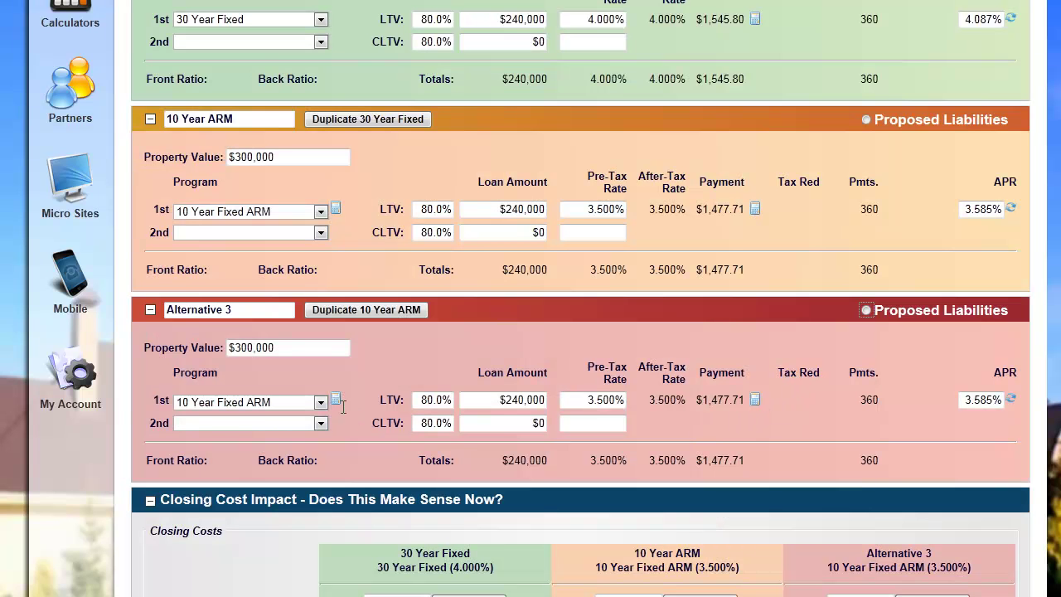
- Duplicate the 10 Year ARM into Alternative 3, change its first loan program to 5 Year Fixed ARM and review its additional monthly expenses
{"action": "left_click", "coordinate": [320, 402]}
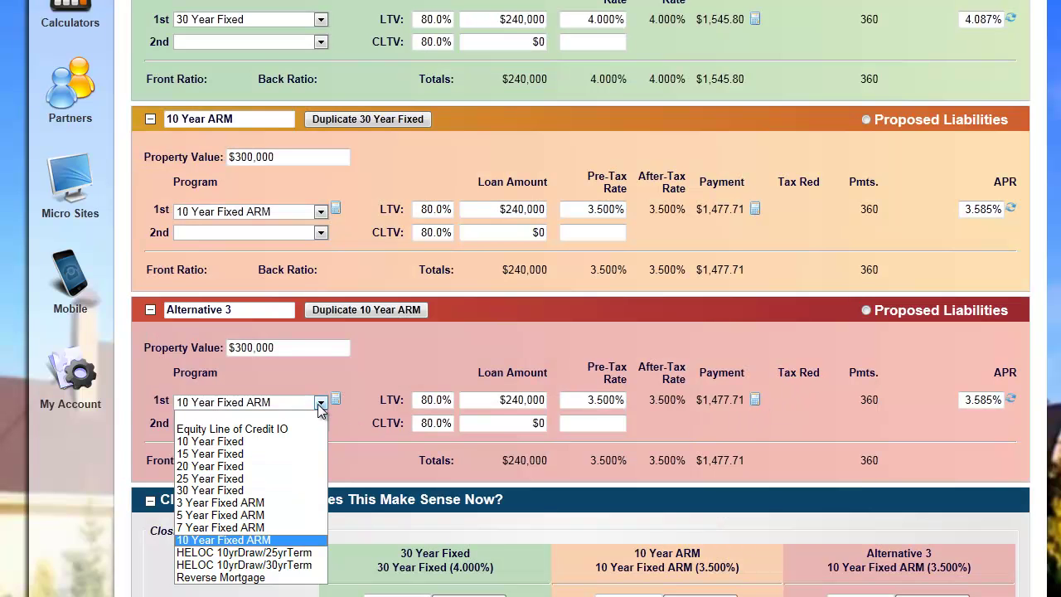
{"action": "left_click", "coordinate": [245, 515]}
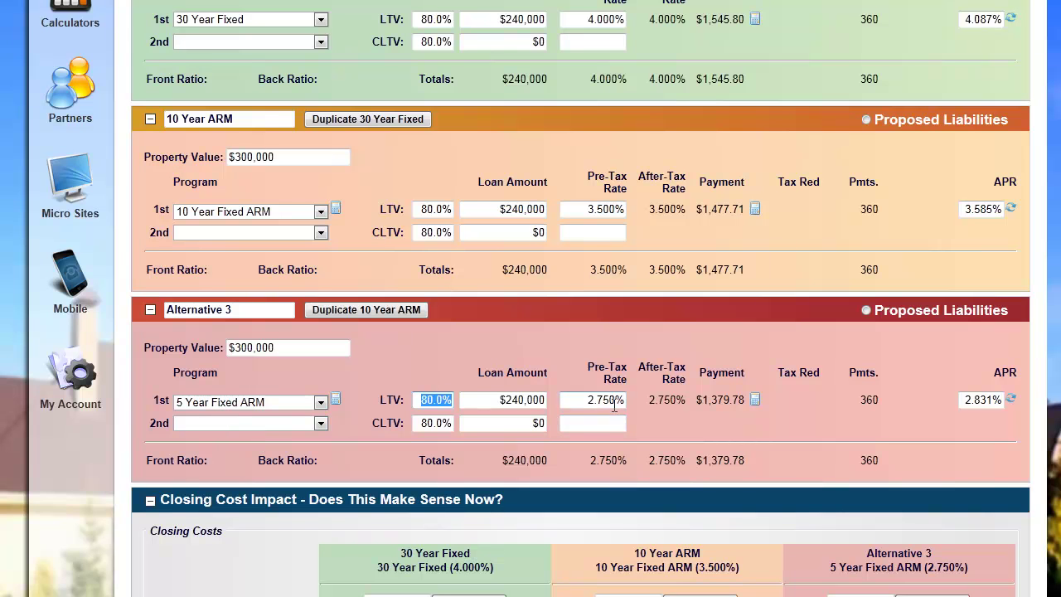
{"action": "left_click", "coordinate": [755, 400]}
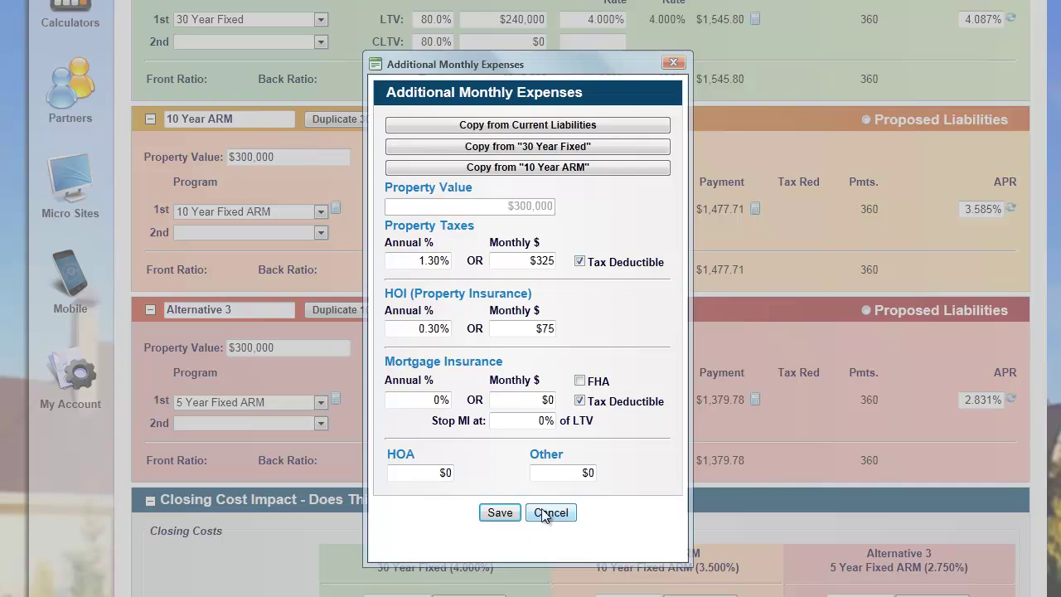
{"action": "left_click", "coordinate": [550, 512]}
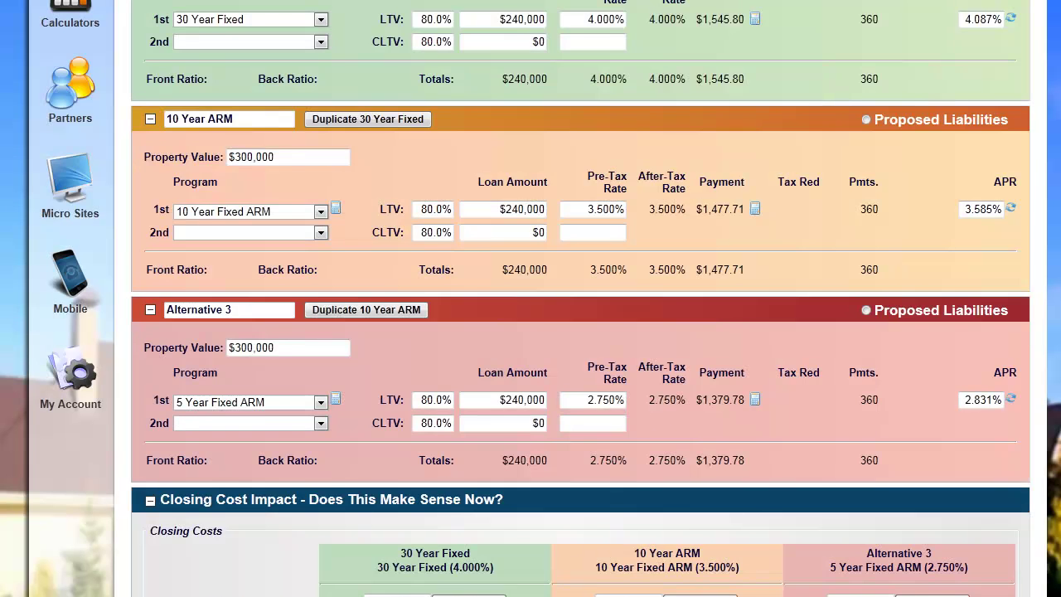
- Set the origination fees to 1% for all three loan alternatives in the closing costs
{"action": "scroll", "coordinate": [957, 336], "scroll_direction": "down", "scroll_amount": 5}
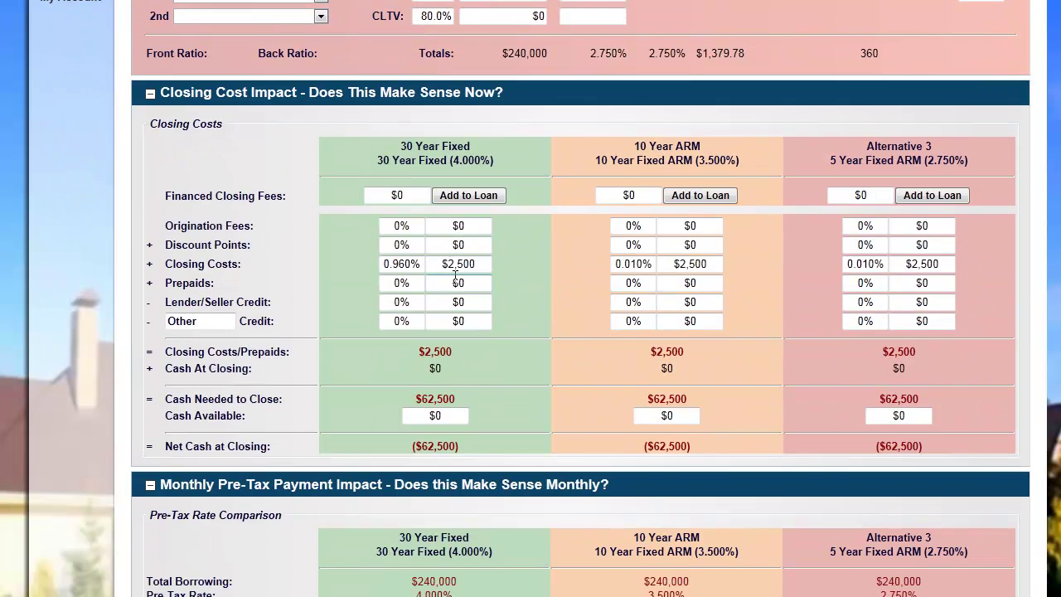
{"action": "left_click", "coordinate": [388, 227]}
{"action": "type", "text": "1"}
{"action": "key", "text": "Tab"}
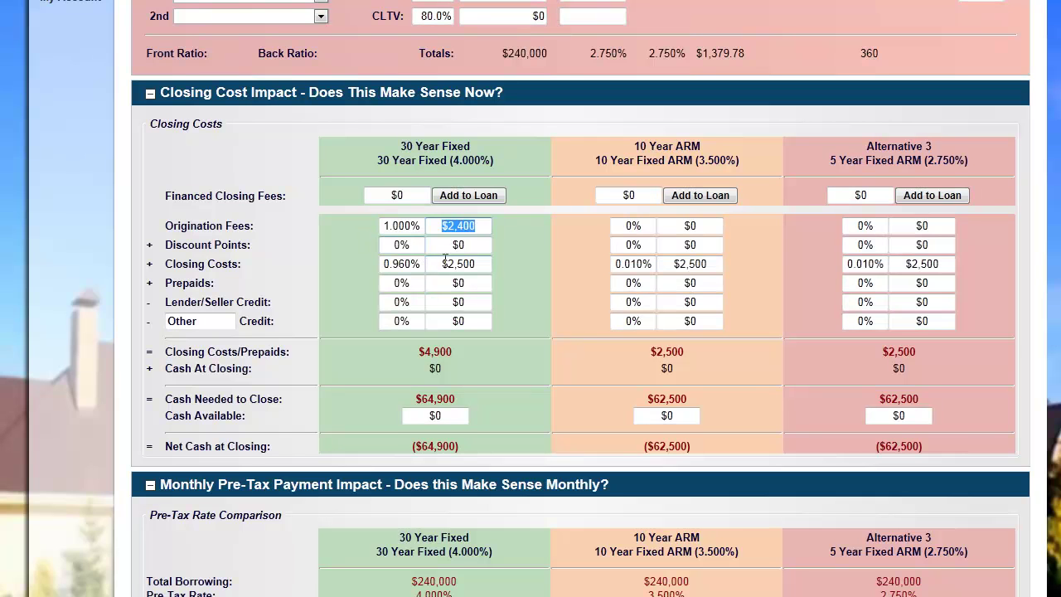
{"action": "left_click", "coordinate": [645, 226]}
{"action": "type", "text": "1"}
{"action": "key", "text": "Tab"}
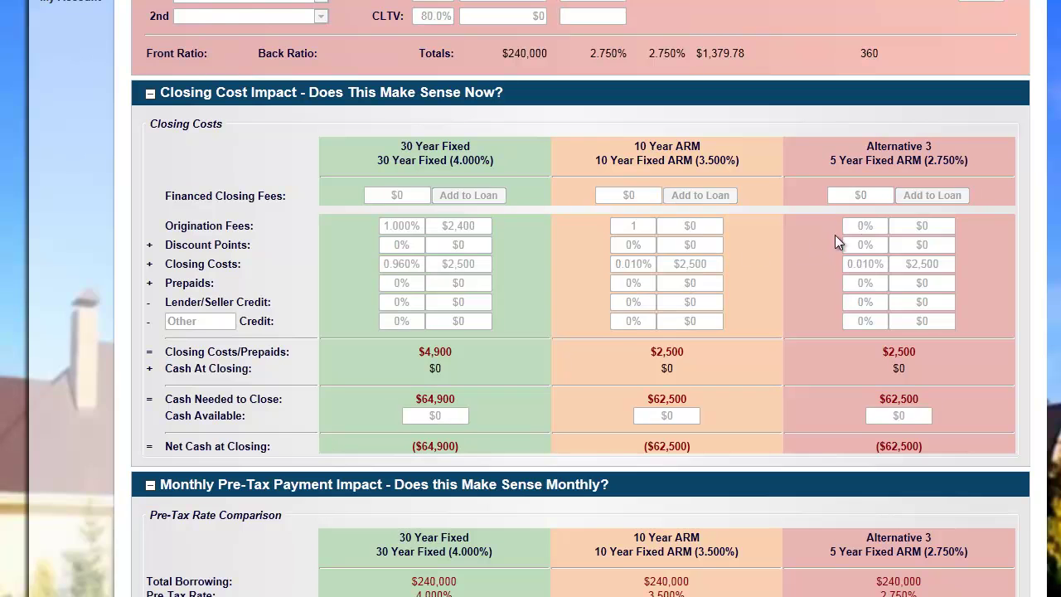
{"action": "left_click", "coordinate": [877, 226]}
{"action": "type", "text": "1"}
{"action": "key", "text": "Tab"}
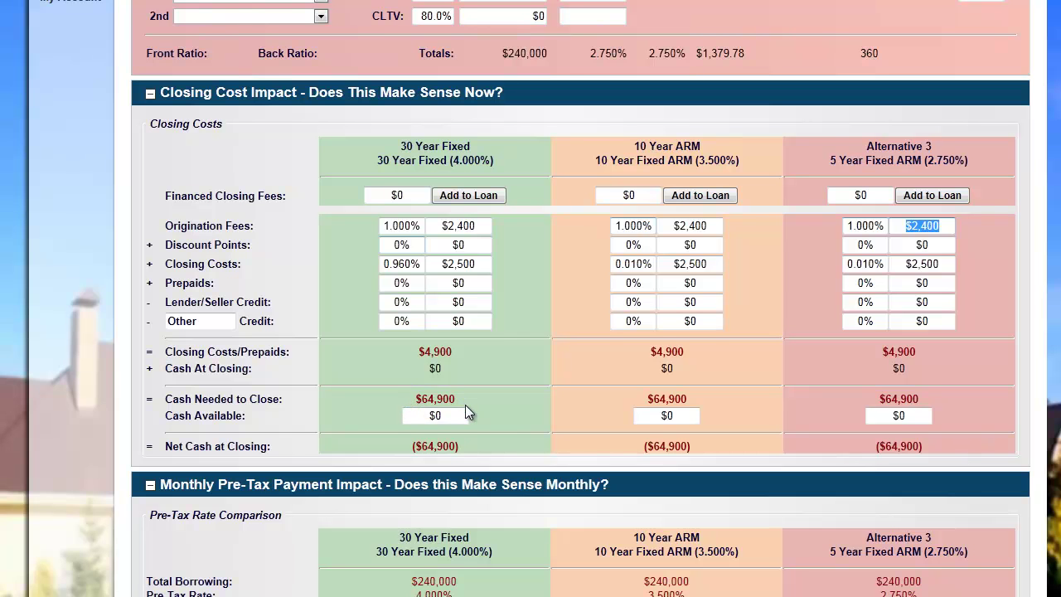
- Set the future wealth comparison's timeframe to 7 years and refresh the fixed monthly payment
{"action": "scroll", "coordinate": [663, 390], "scroll_direction": "up", "scroll_amount": 3}
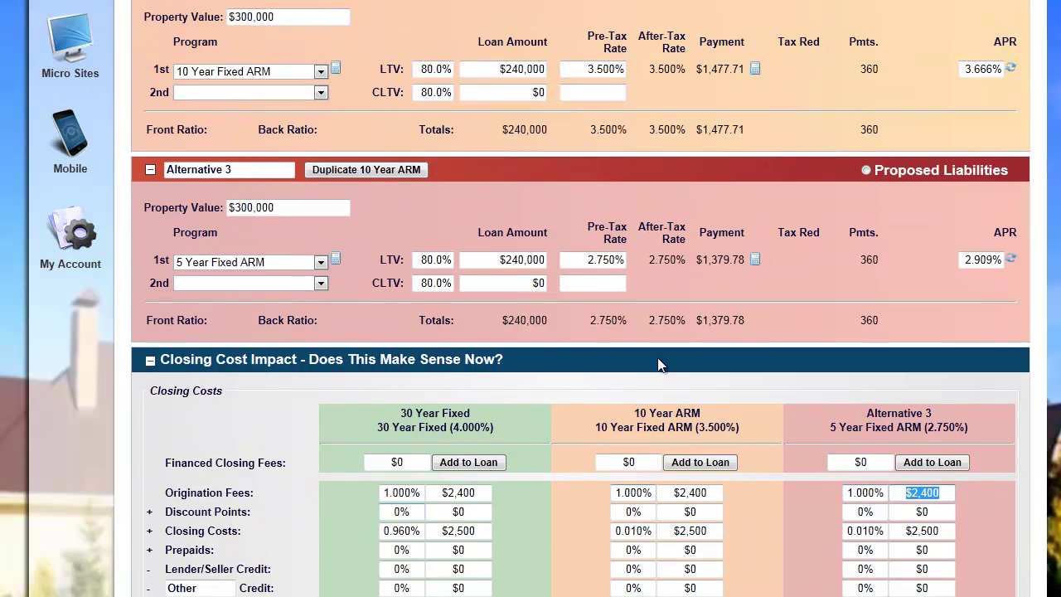
{"action": "scroll", "coordinate": [497, 415], "scroll_direction": "down", "scroll_amount": 4}
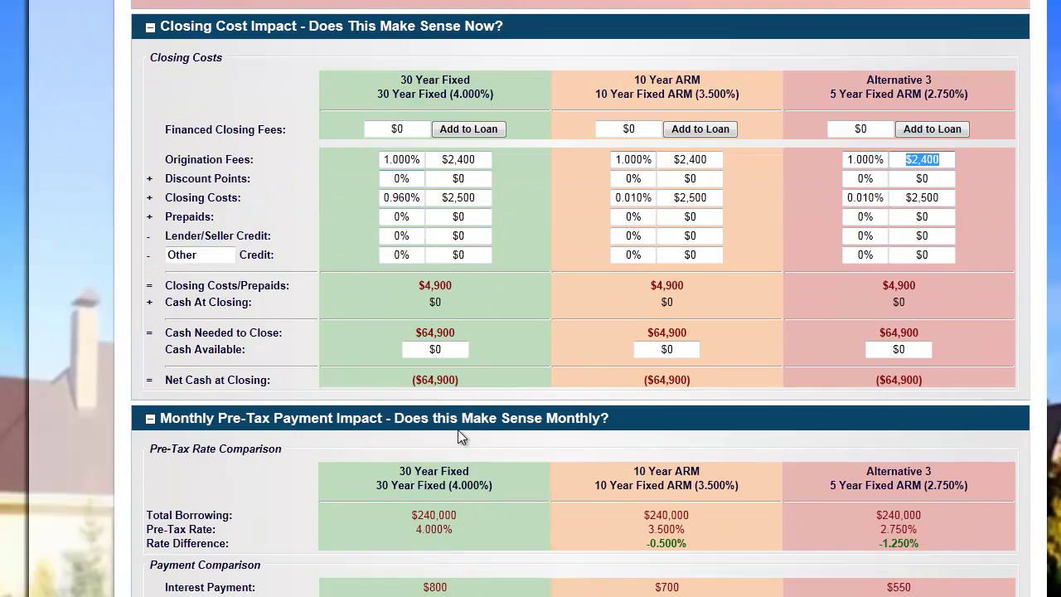
{"action": "scroll", "coordinate": [462, 437], "scroll_direction": "down", "scroll_amount": 2}
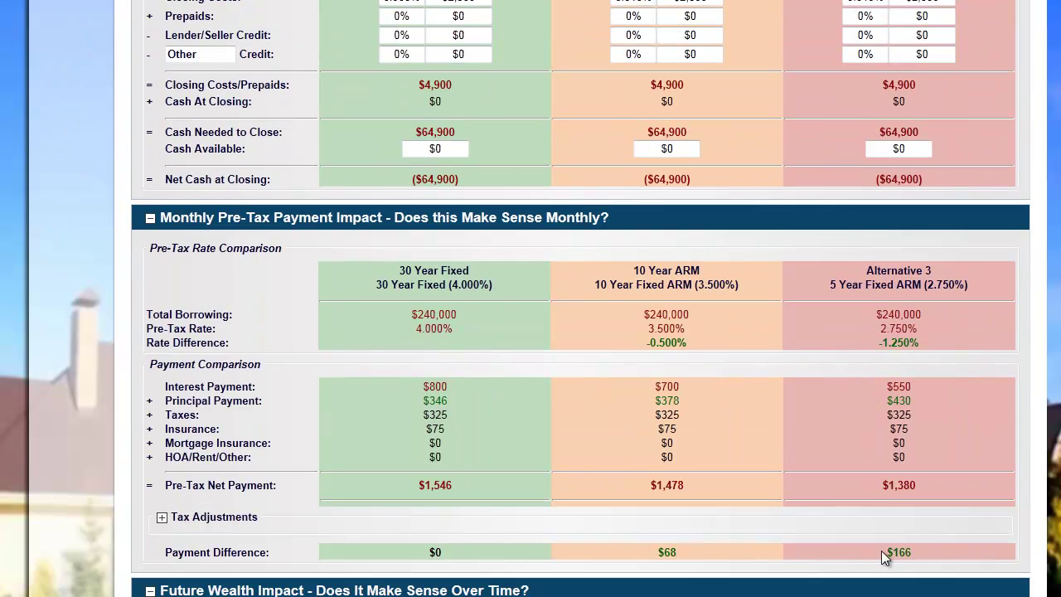
{"action": "scroll", "coordinate": [787, 459], "scroll_direction": "down", "scroll_amount": 1}
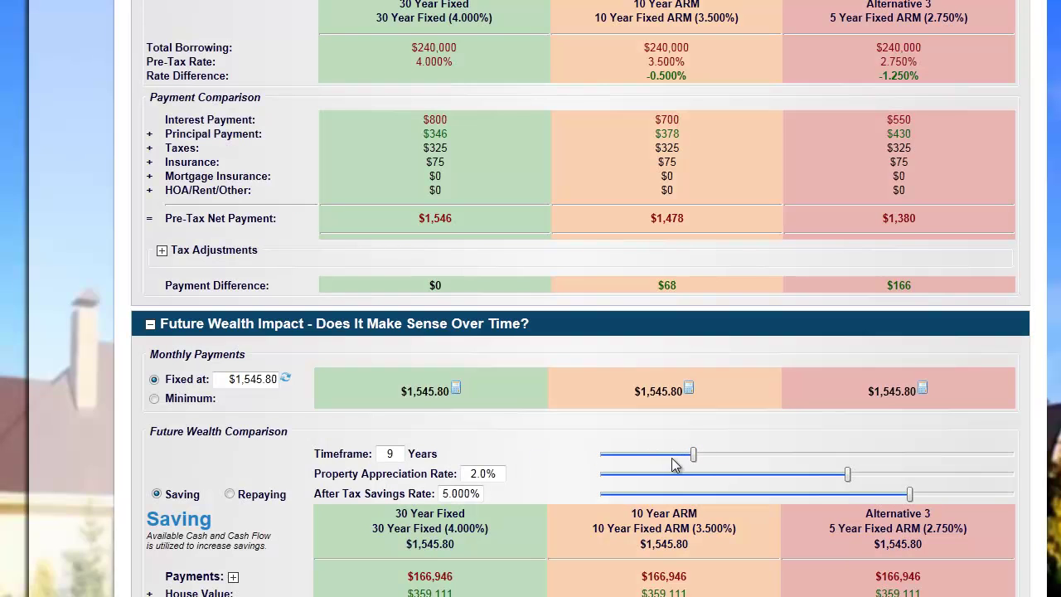
{"action": "left_click_drag", "start_coordinate": [693, 456], "coordinate": [672, 462]}
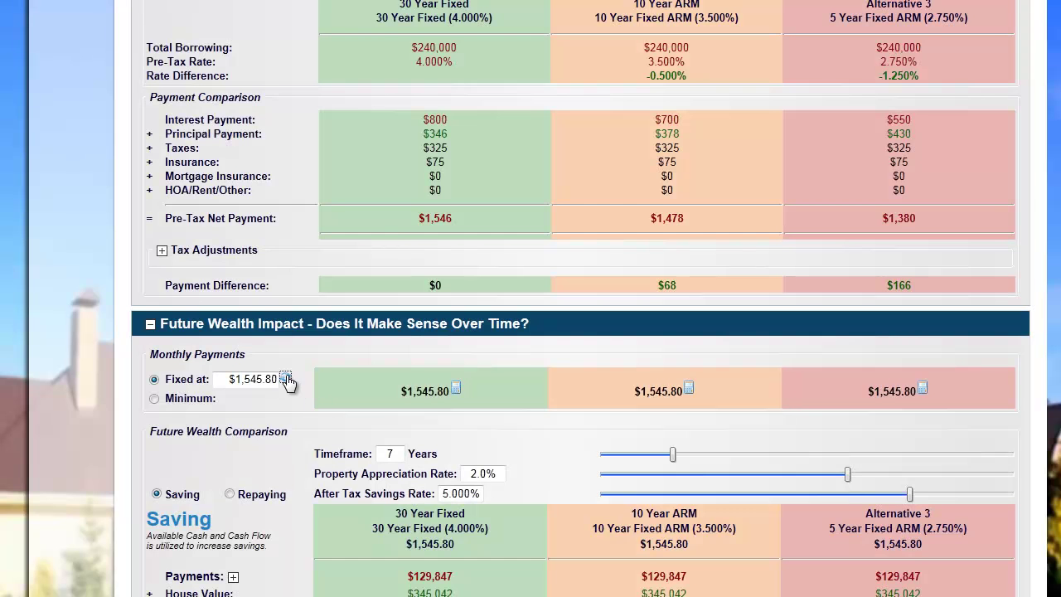
{"action": "left_click", "coordinate": [286, 380]}
{"action": "scroll", "coordinate": [581, 298], "scroll_direction": "down", "scroll_amount": 2}
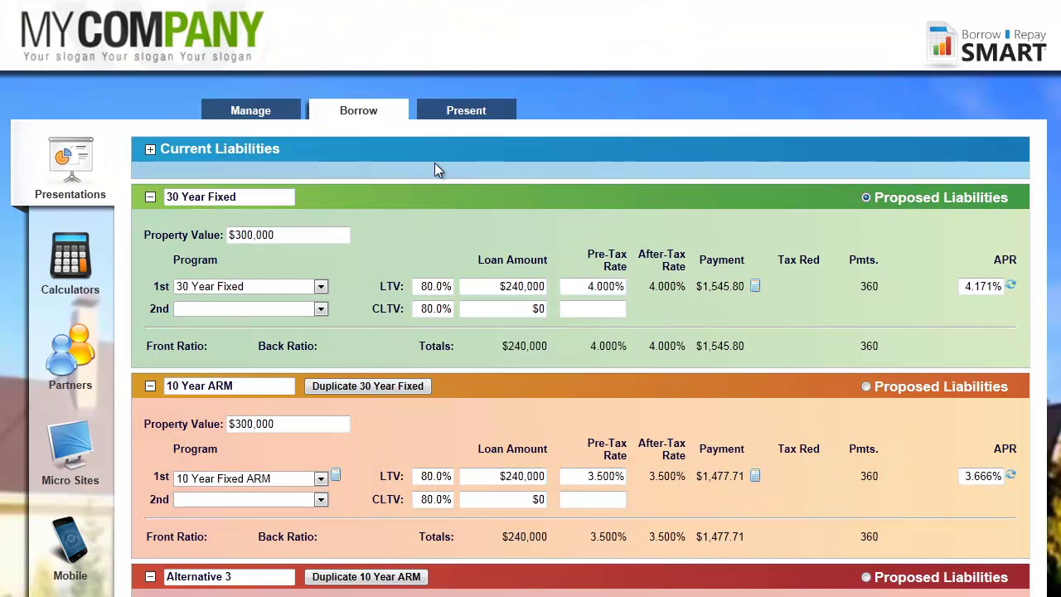
- Go to the Open House Flyer presentation options and create the presentation as a flyer
{"action": "left_click", "coordinate": [469, 117]}
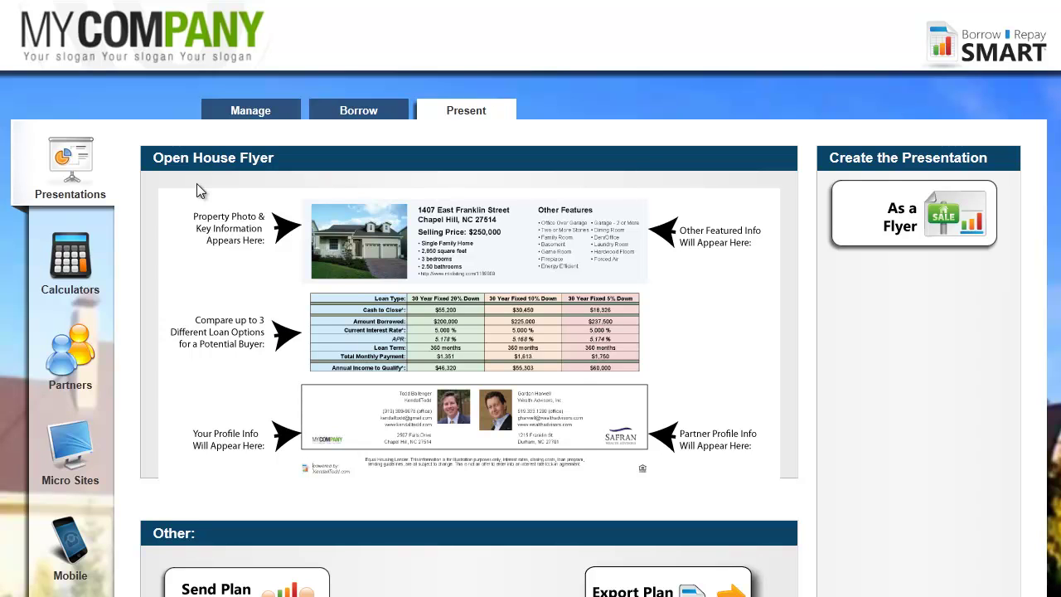
{"action": "left_click", "coordinate": [909, 214]}
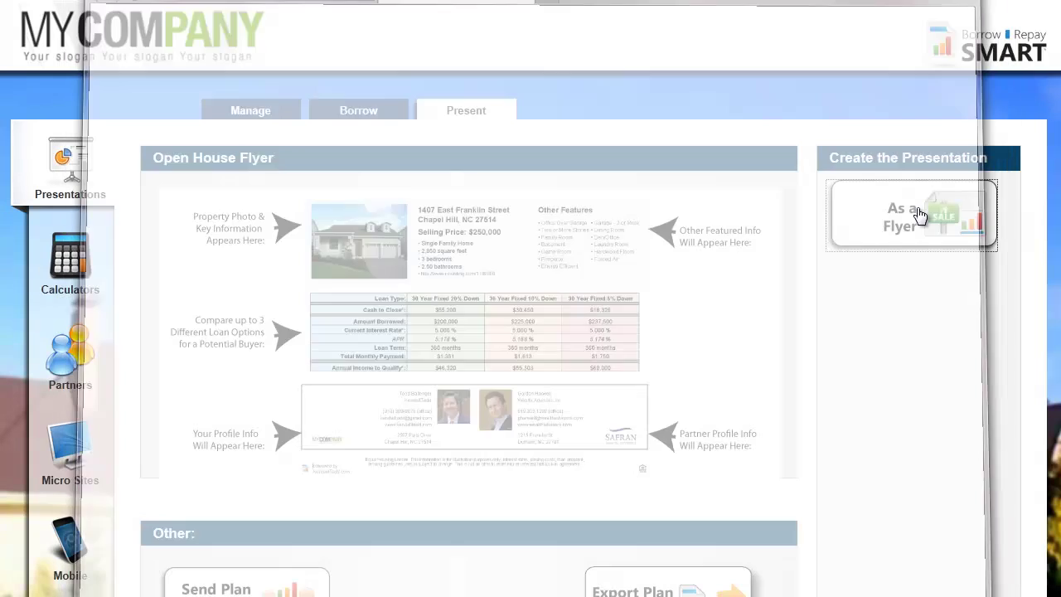